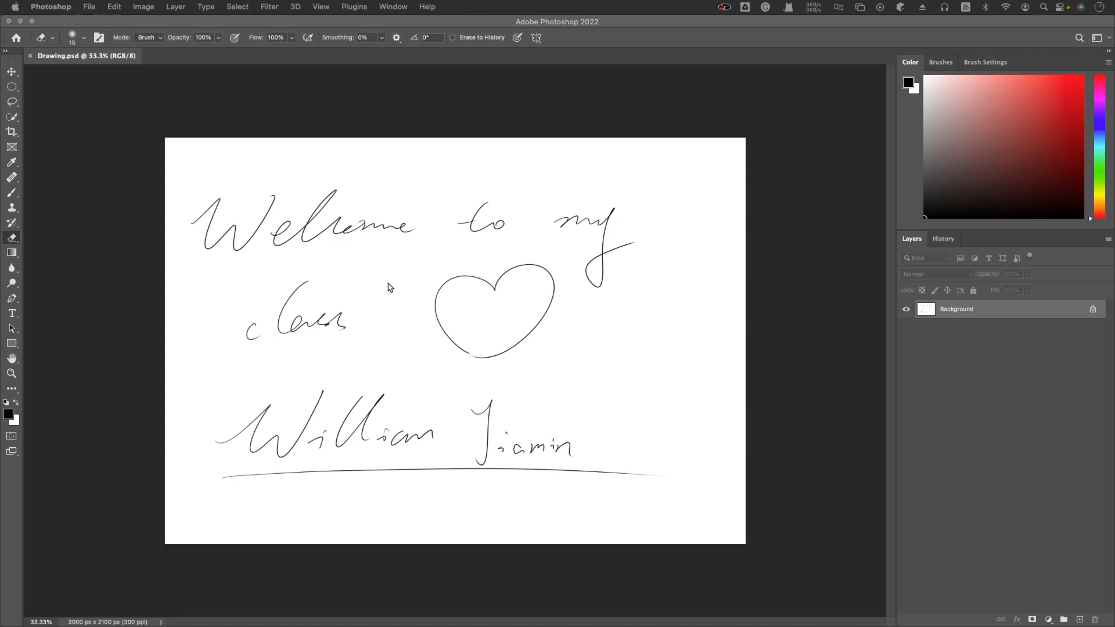
click(155, 219)
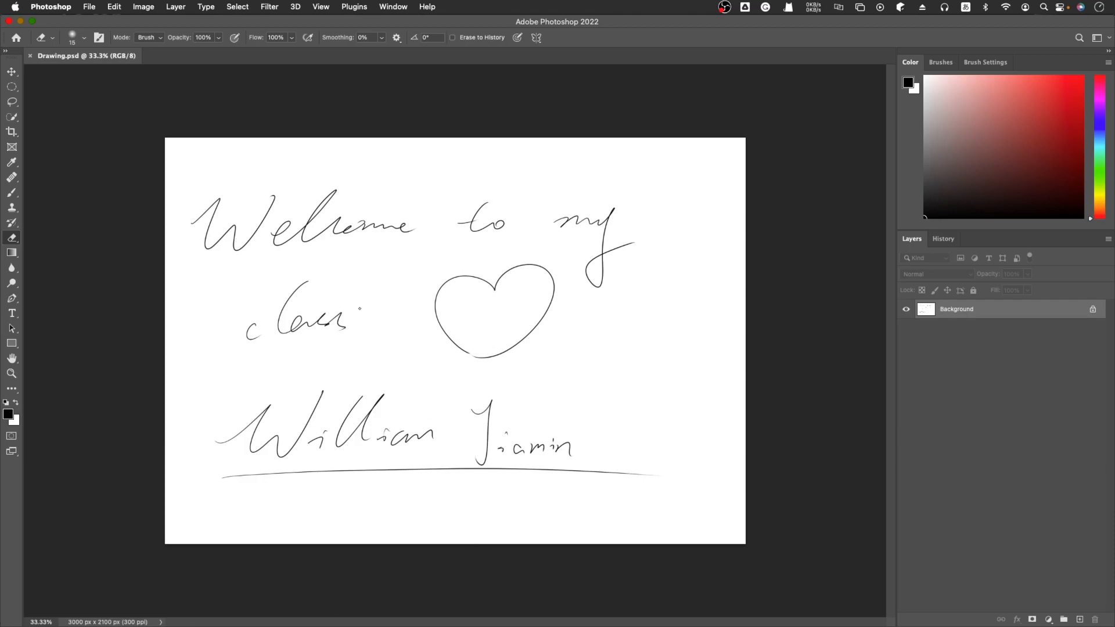
click(146, 223)
key(super+equal)
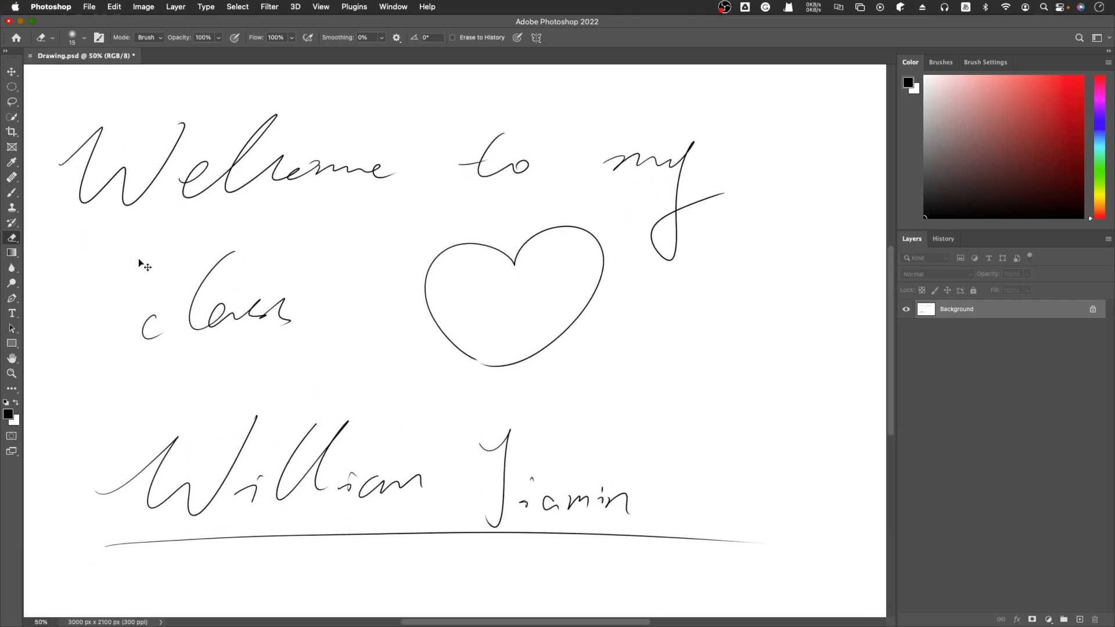
key(super+minus)
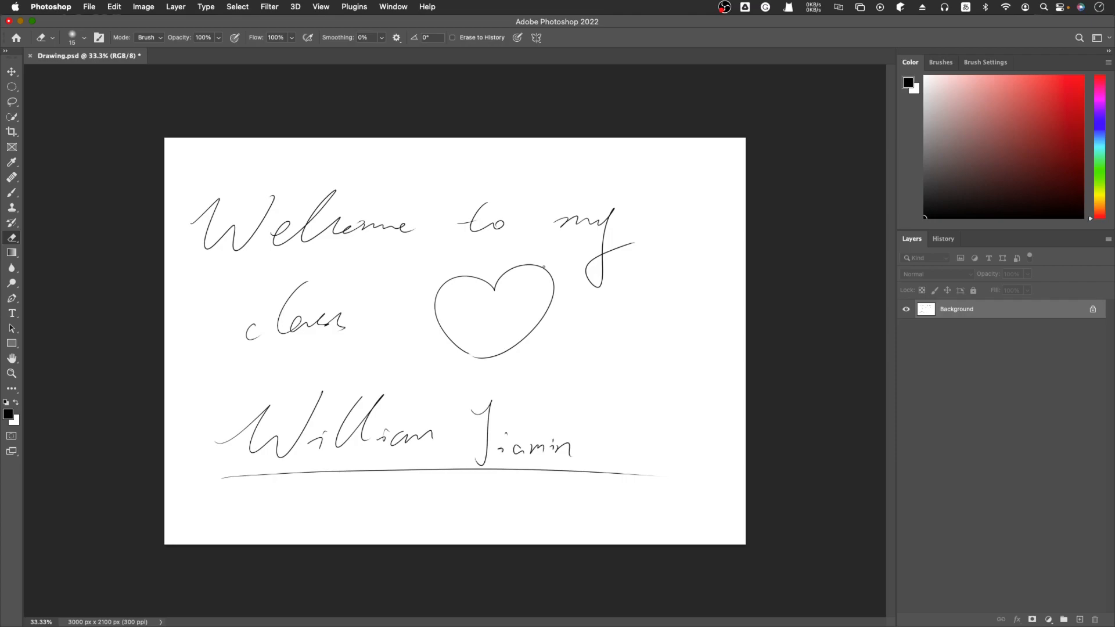
Activate the Brush tool and set its size to 124 px
key(b)
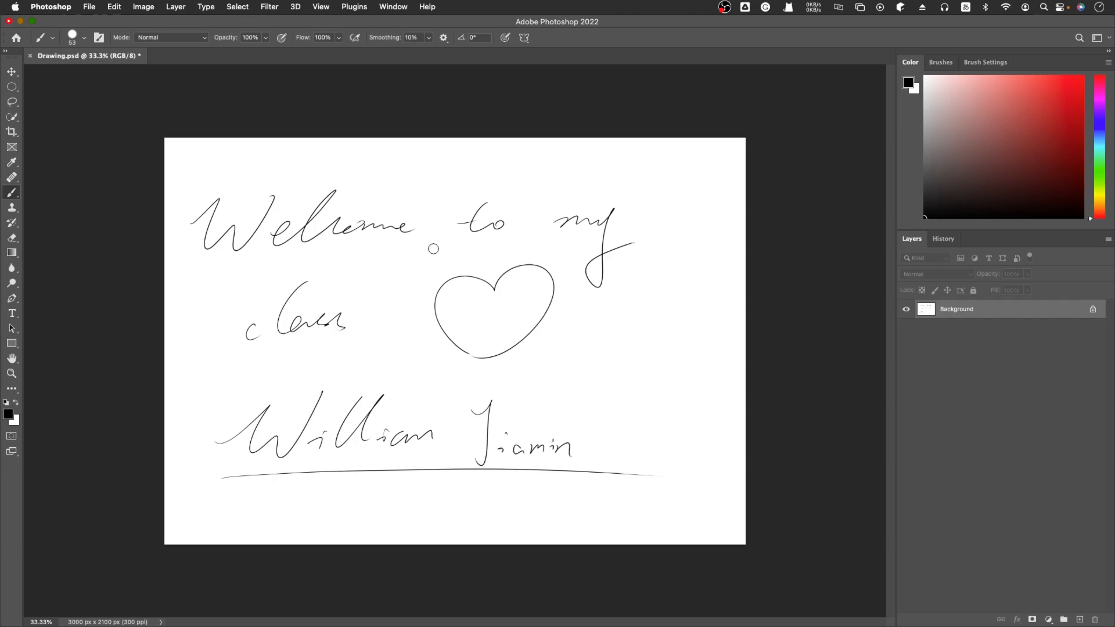
right_click(17, 198)
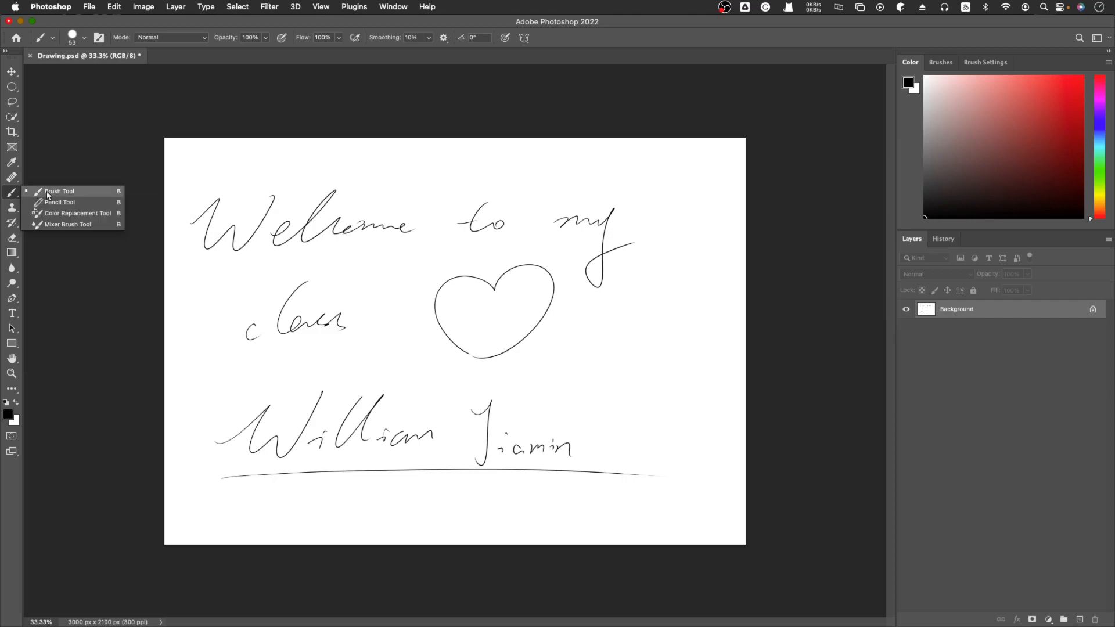
click(86, 193)
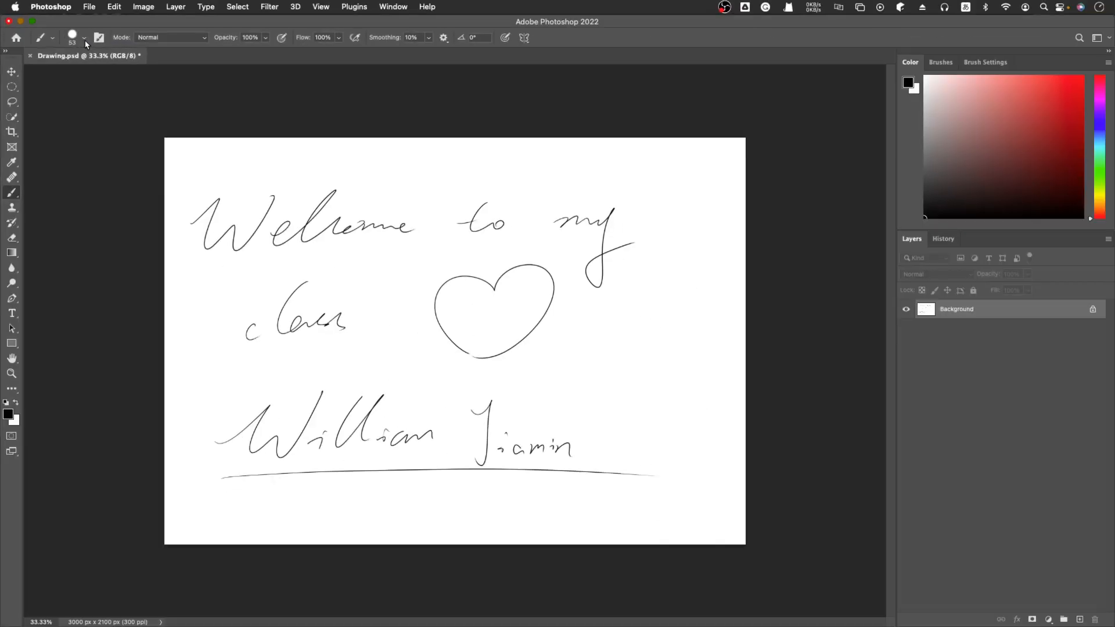
click(85, 39)
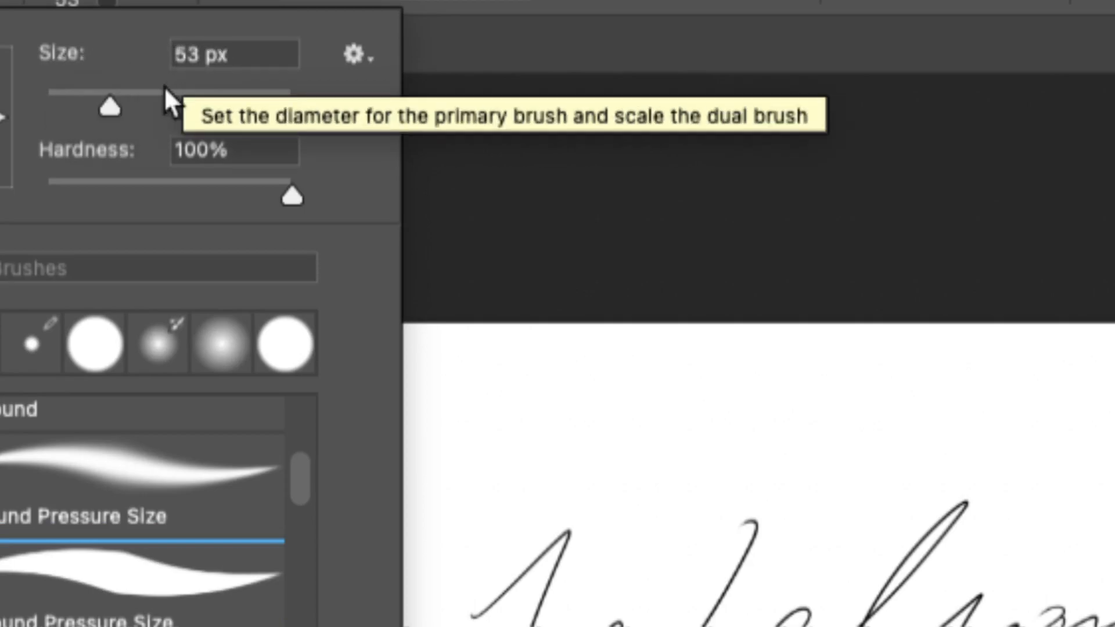
drag(113, 112, 189, 122)
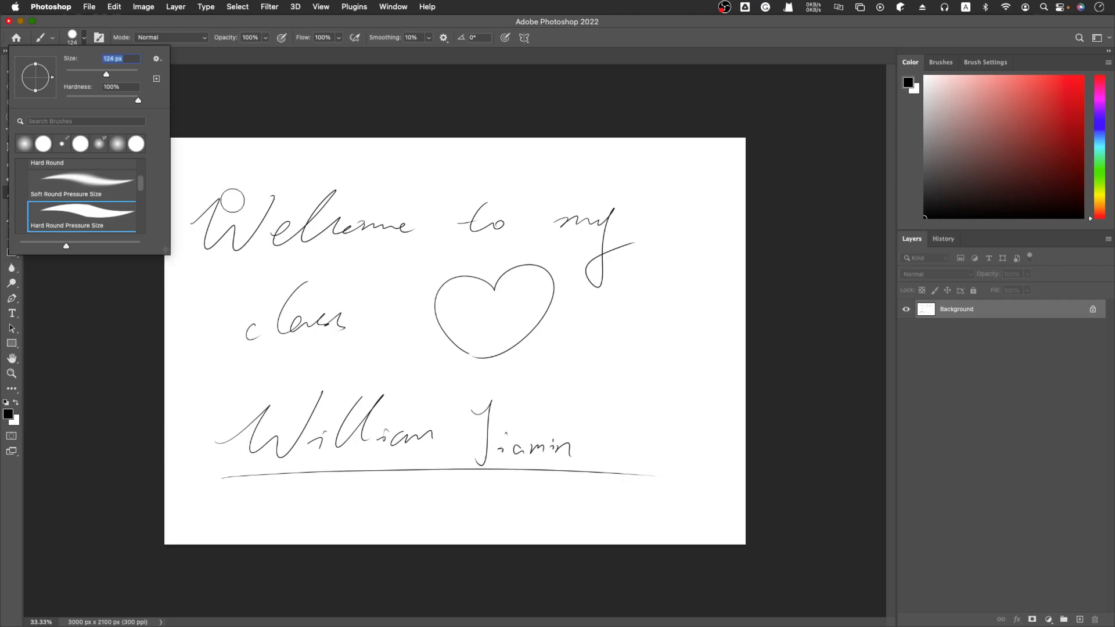
Fill the heart with black brush strokes and paint a light red stroke over its right lobe
click(624, 349)
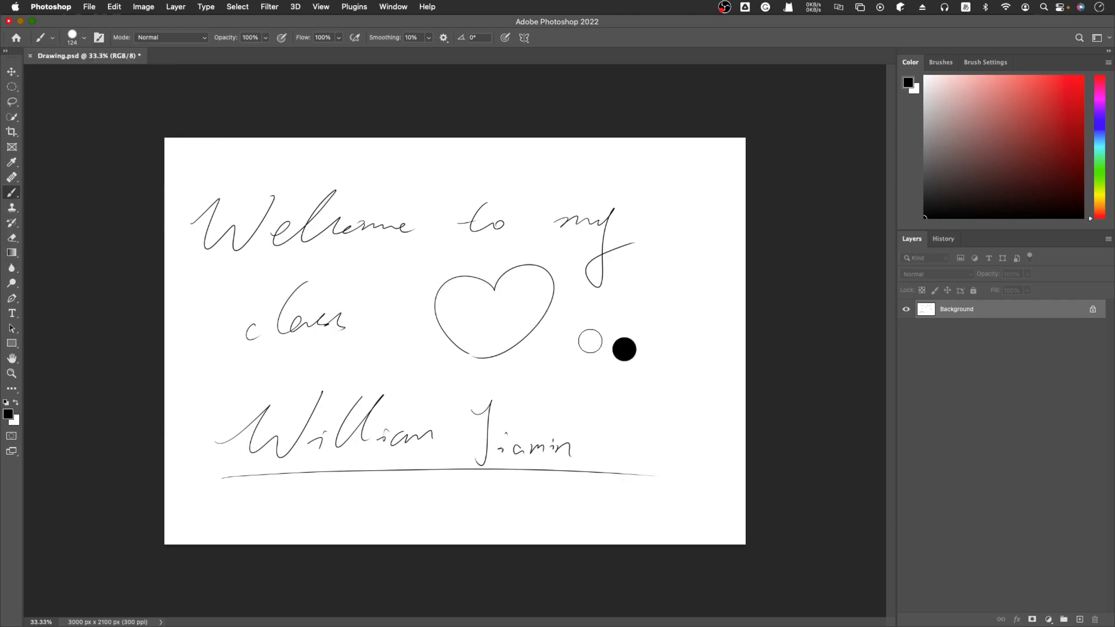
key(super+z)
mouse_move(541, 285)
mouse_down()
mouse_move(484, 342)
mouse_move(458, 327)
mouse_move(448, 302)
mouse_move(458, 291)
mouse_move(496, 300)
mouse_move(531, 279)
mouse_move(536, 300)
mouse_move(517, 318)
mouse_move(458, 316)
mouse_move(521, 300)
mouse_move(495, 322)
mouse_move(521, 307)
mouse_up()
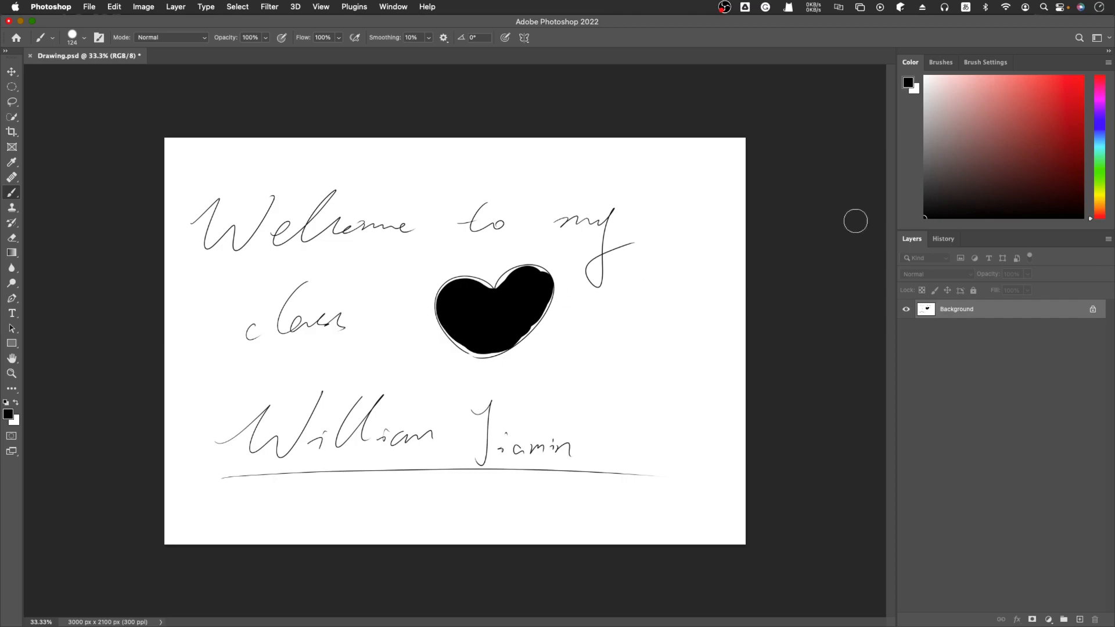
click(1017, 82)
drag(533, 283, 515, 324)
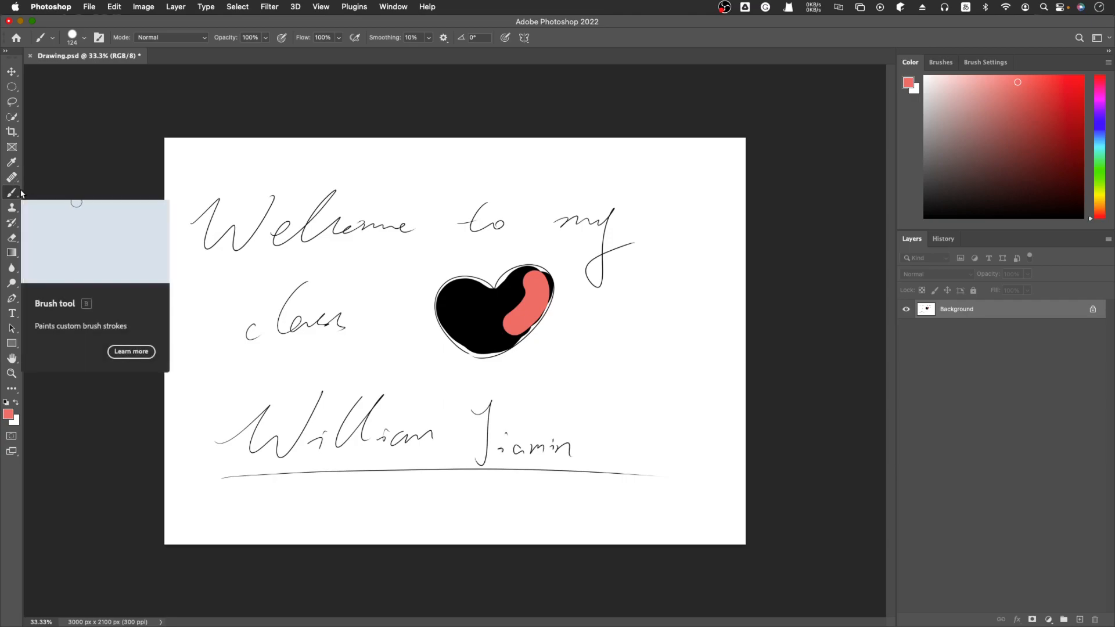
Set the Eraser tool's size to 105 px and erase part of the red stroke on the heart's right lobe
click(12, 238)
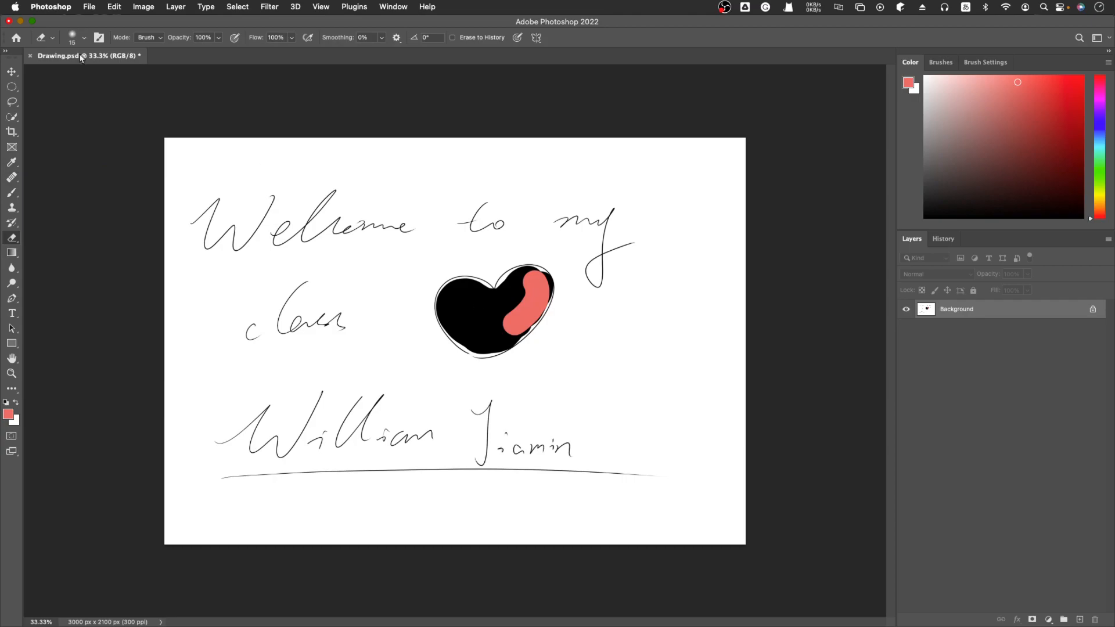
click(84, 37)
drag(73, 76, 105, 81)
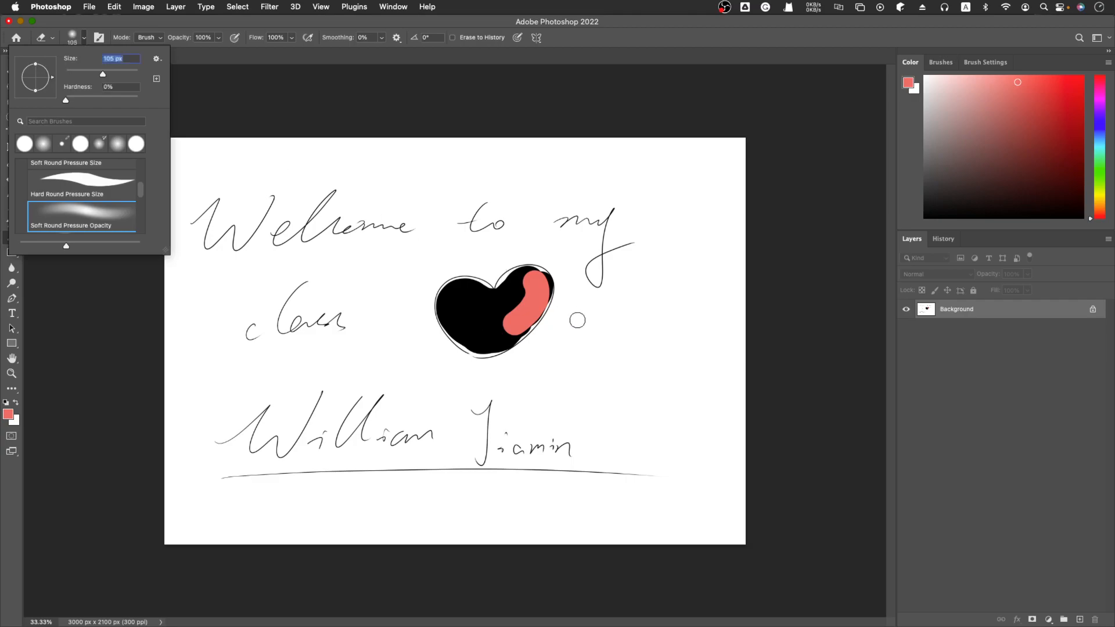
drag(528, 274, 528, 292)
drag(525, 315, 521, 294)
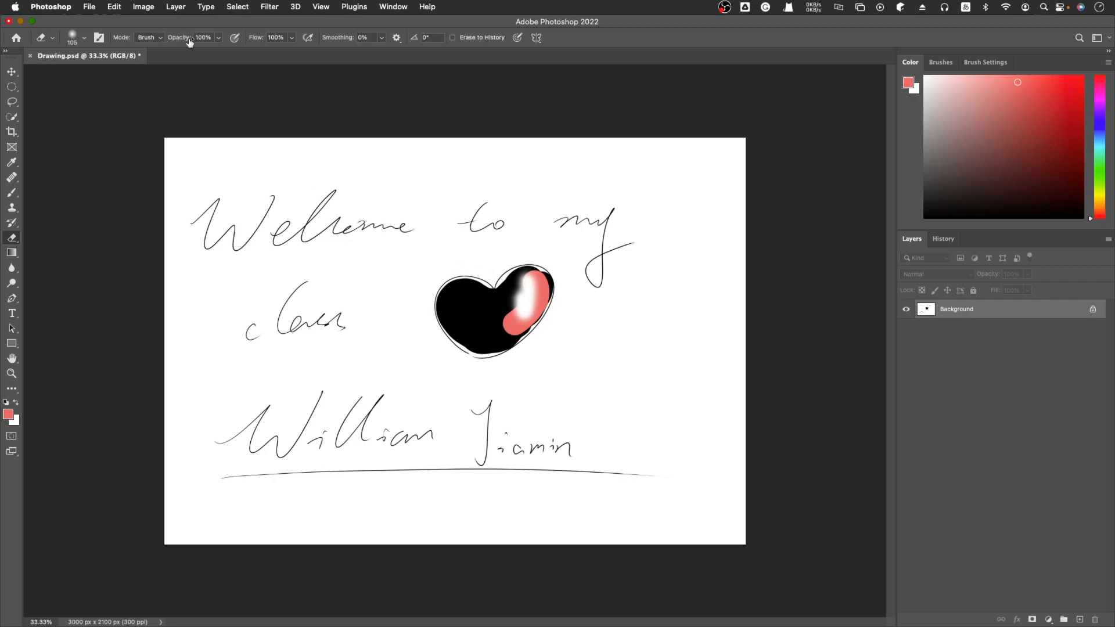
Erase a streak in the heart's left half at 35% opacity and more of the red stroke at 100% opacity
click(218, 39)
drag(469, 307, 487, 338)
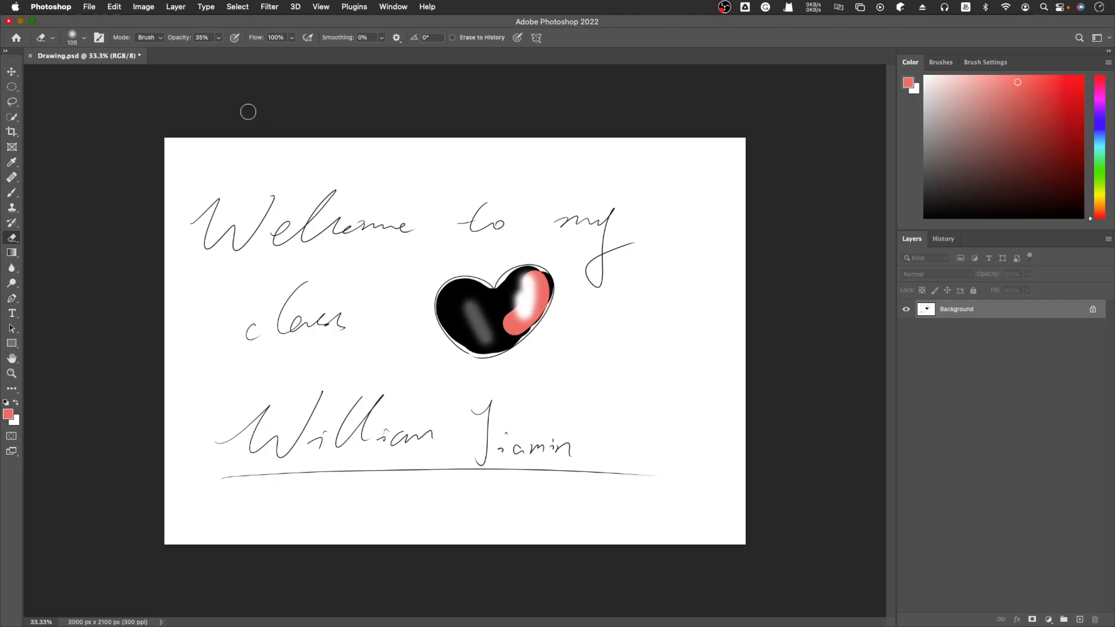
click(219, 37)
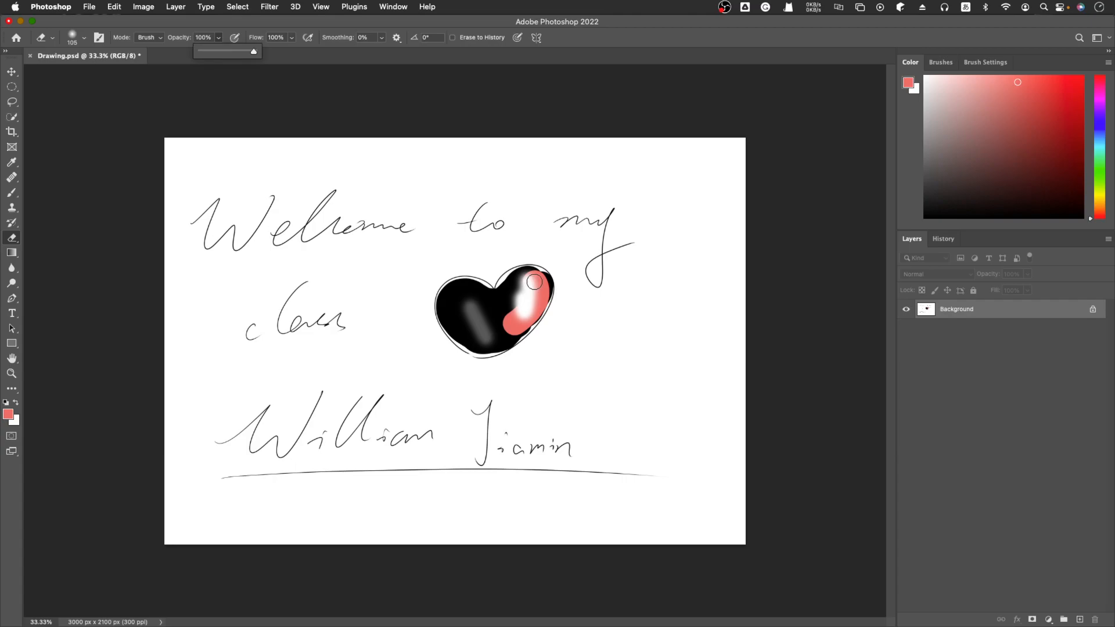
mouse_move(534, 281)
mouse_down()
mouse_move(530, 314)
mouse_move(511, 315)
mouse_up()
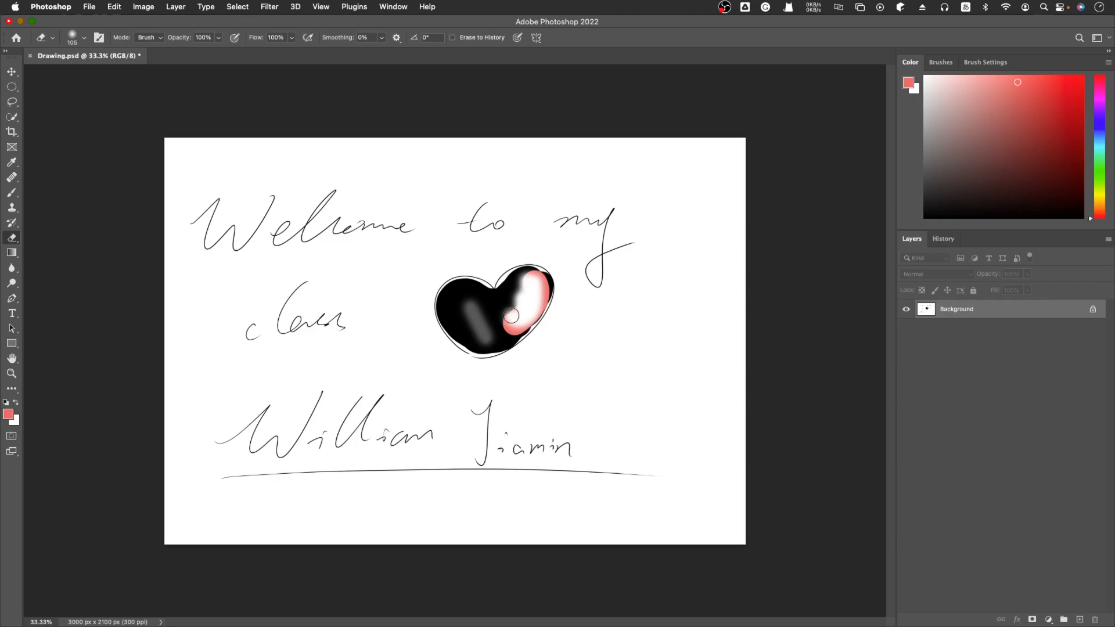
Set the eraser opacity to 28% and lighten the left half of the heart with repeated overlapping strokes
click(218, 38)
drag(220, 51, 198, 53)
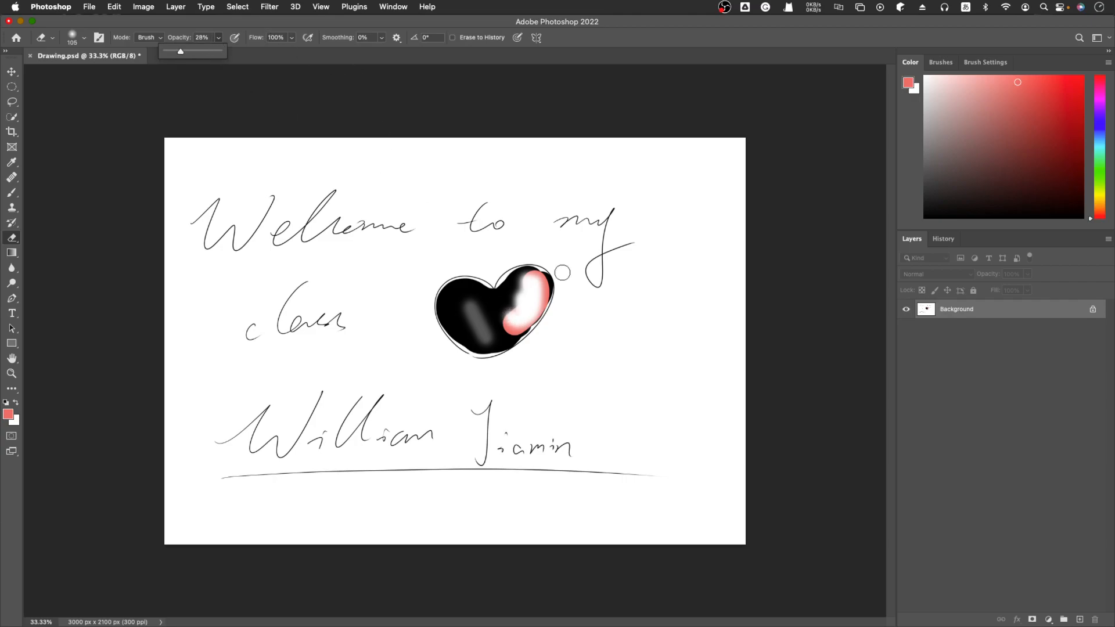
mouse_move(462, 288)
mouse_down()
mouse_move(453, 322)
mouse_move(471, 337)
mouse_up()
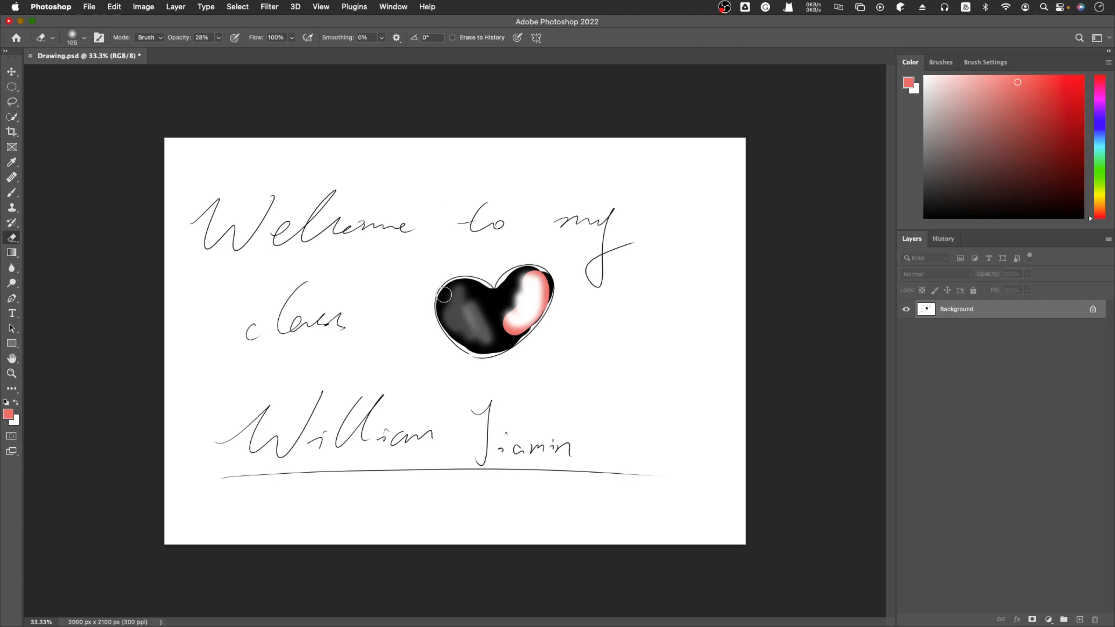
scroll(446, 297, up, 6)
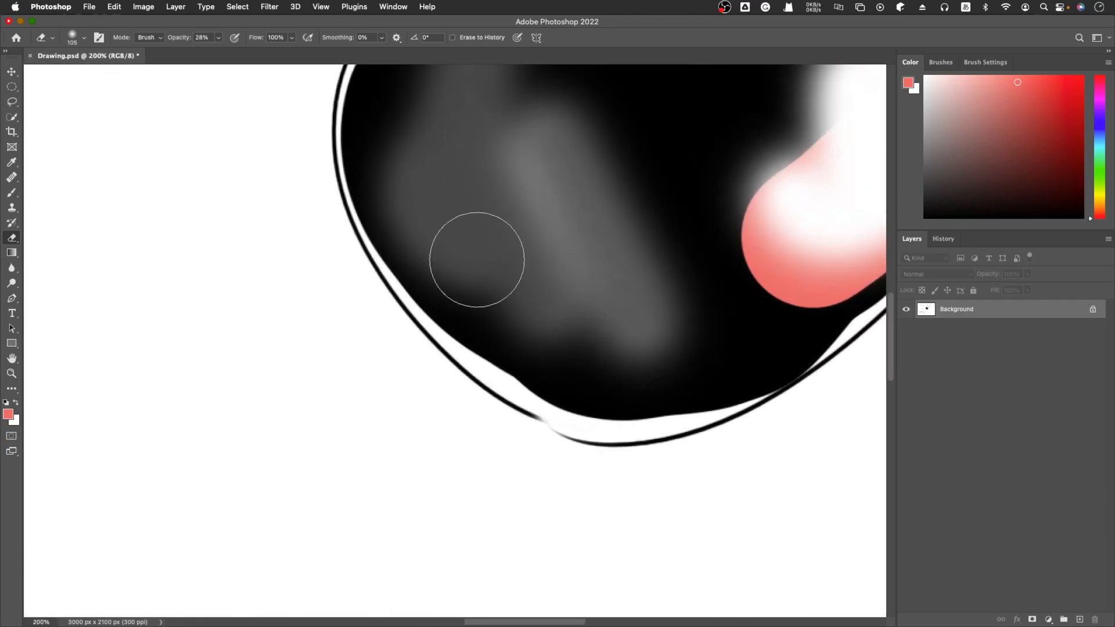
mouse_move(507, 159)
mouse_down()
mouse_move(634, 298)
mouse_move(504, 168)
mouse_move(586, 263)
mouse_move(647, 308)
mouse_move(503, 156)
mouse_move(628, 280)
mouse_move(499, 160)
mouse_move(545, 213)
mouse_move(695, 340)
mouse_move(491, 178)
mouse_move(601, 282)
mouse_move(547, 212)
mouse_move(485, 172)
mouse_move(544, 258)
mouse_move(637, 341)
mouse_up()
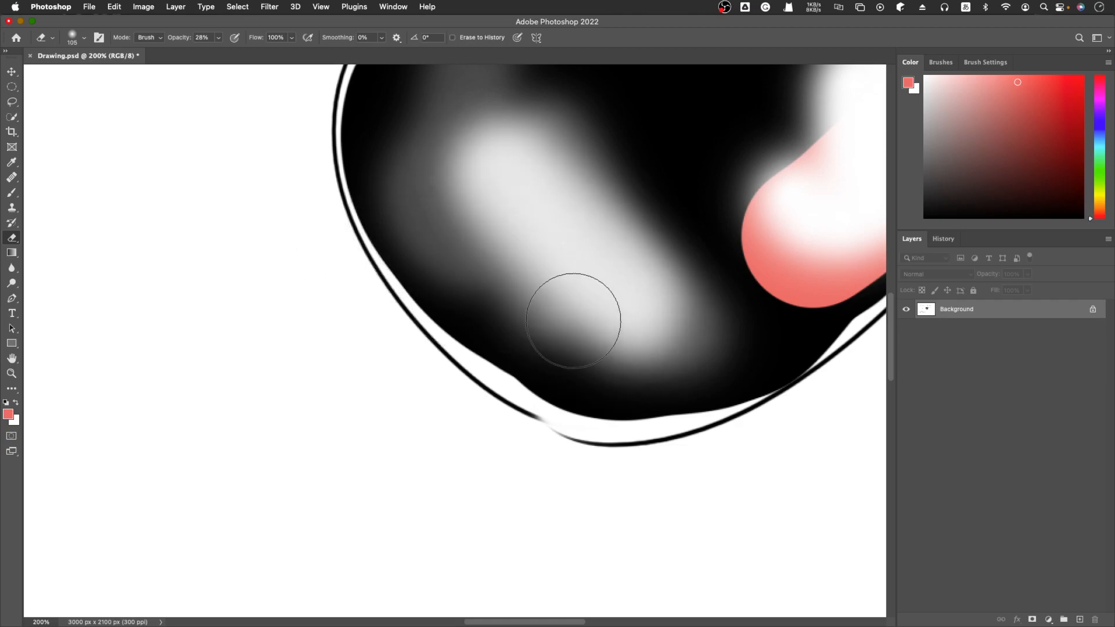
key(super+minus)
key(super+minus)
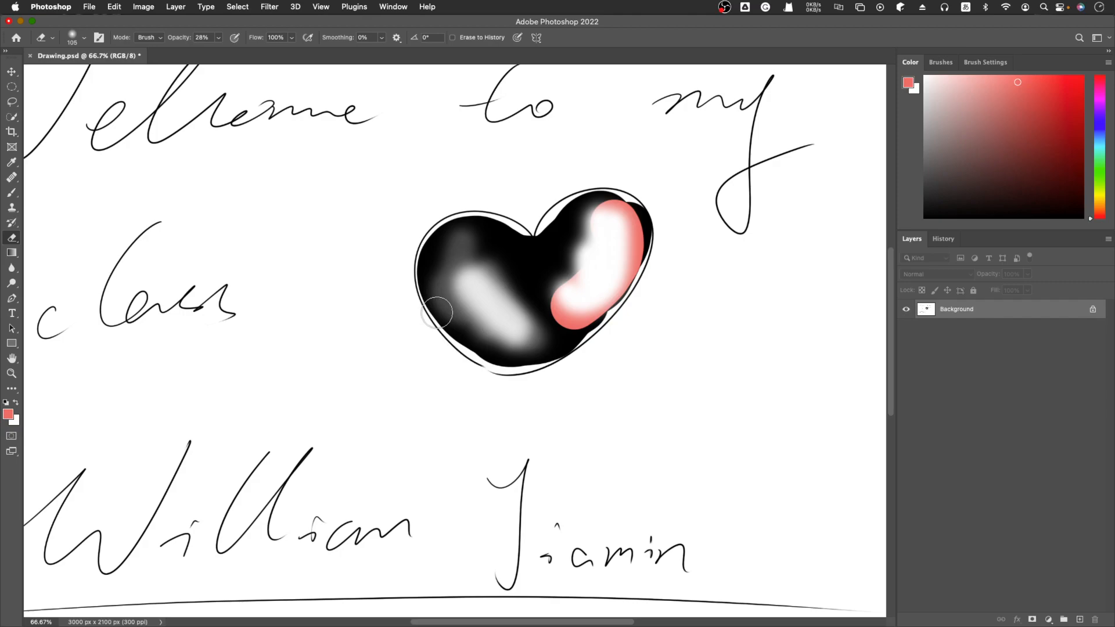
mouse_move(432, 278)
mouse_down()
mouse_move(511, 354)
mouse_move(450, 308)
mouse_move(479, 347)
mouse_up()
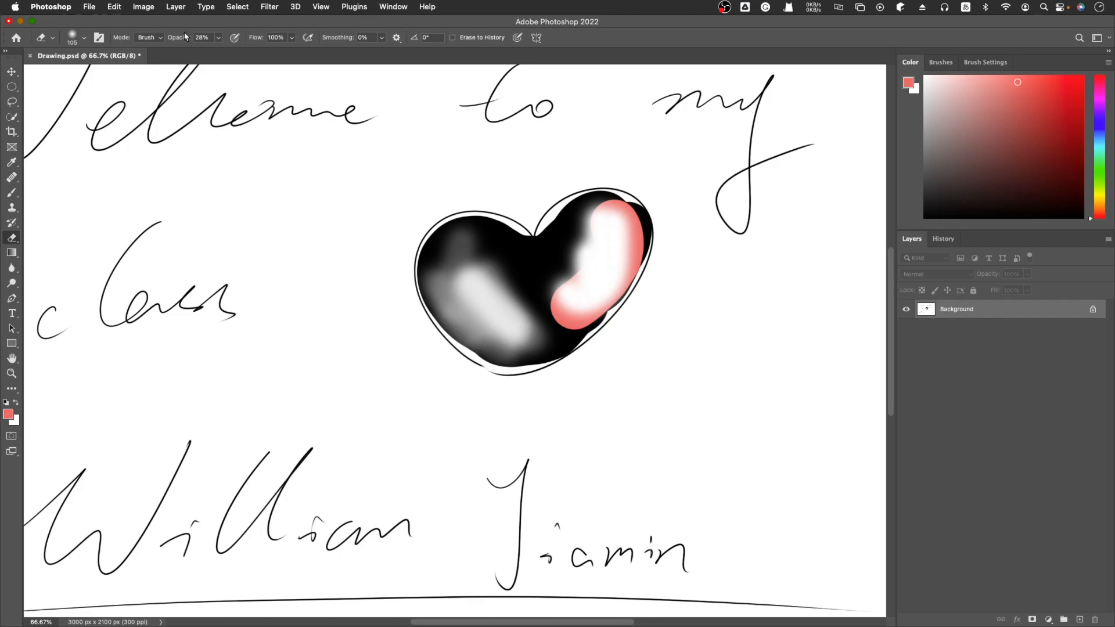
Lower the eraser opacity to 12% and softly lighten the heart's left lobe and lower left edge with further strokes
click(218, 38)
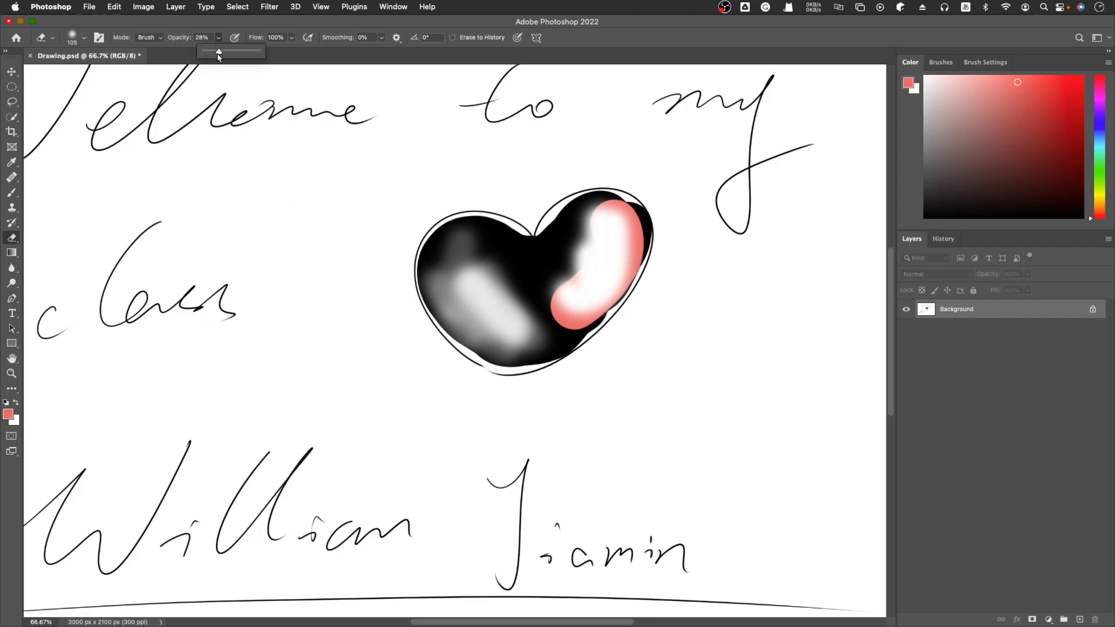
drag(212, 53, 211, 53)
click(428, 283)
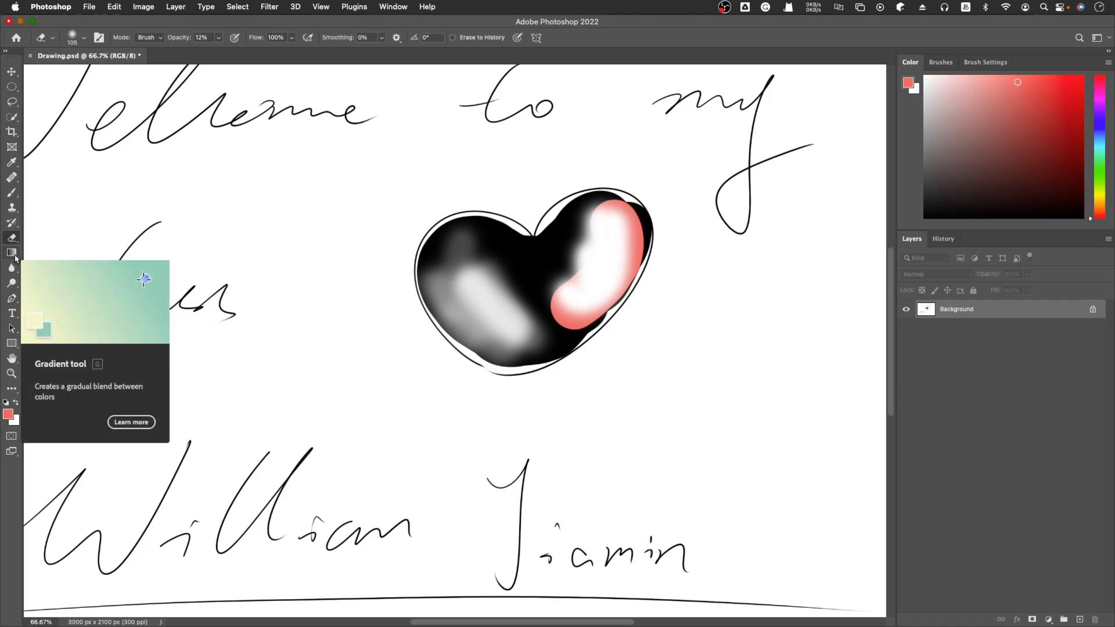
mouse_move(499, 356)
mouse_down()
mouse_move(454, 327)
mouse_move(520, 367)
mouse_move(481, 302)
mouse_move(436, 308)
mouse_move(422, 279)
mouse_move(467, 230)
mouse_move(513, 285)
mouse_up()
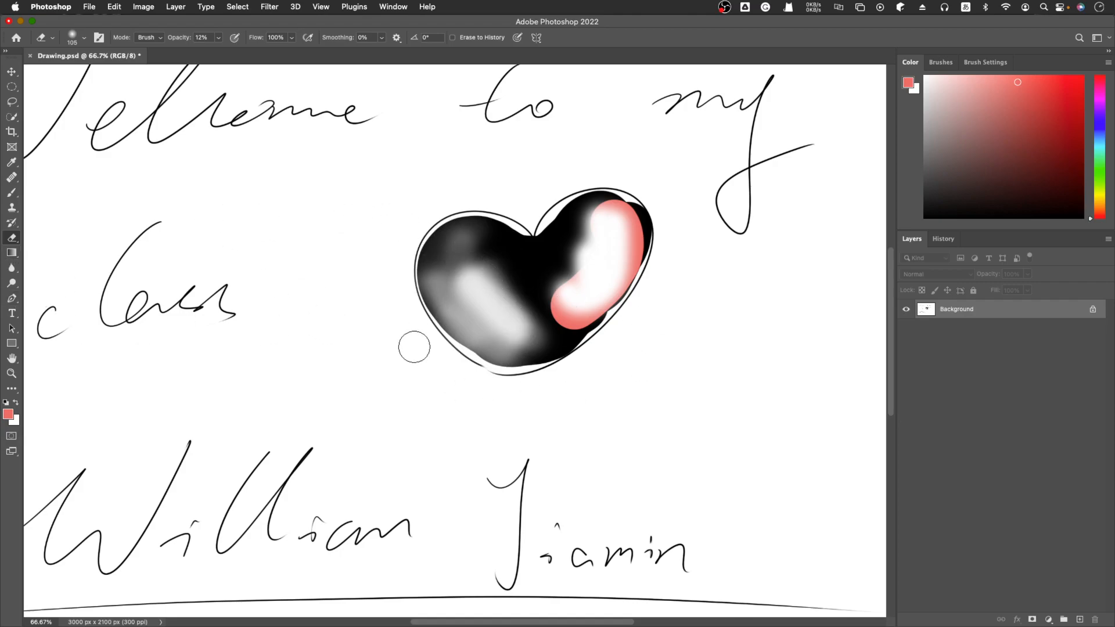
drag(451, 284, 538, 358)
drag(481, 328, 540, 364)
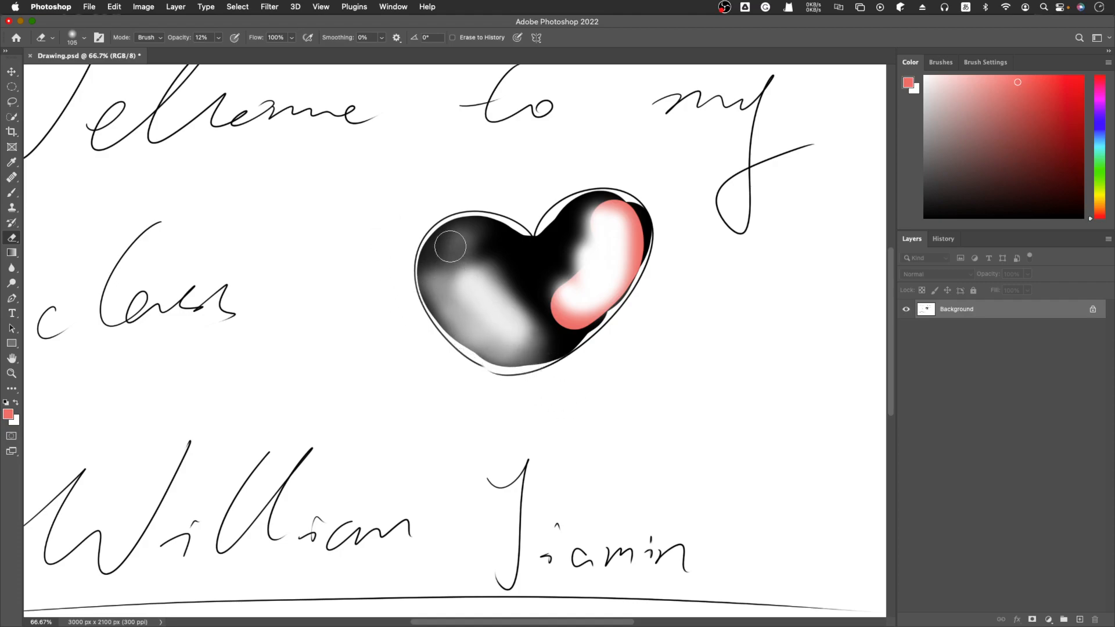
mouse_move(437, 263)
mouse_down()
mouse_move(467, 246)
mouse_move(466, 231)
mouse_move(445, 244)
mouse_move(436, 285)
mouse_move(433, 244)
mouse_move(425, 290)
mouse_move(530, 382)
mouse_up()
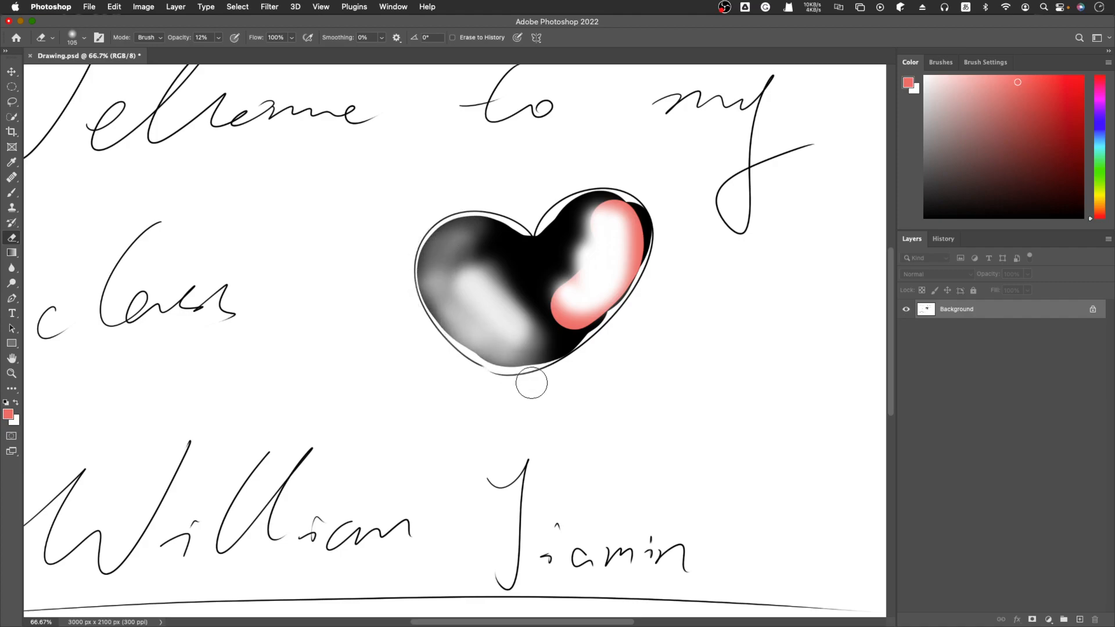
mouse_move(493, 232)
mouse_down()
mouse_move(449, 286)
mouse_move(491, 217)
mouse_move(466, 213)
mouse_move(537, 239)
mouse_move(578, 215)
mouse_up()
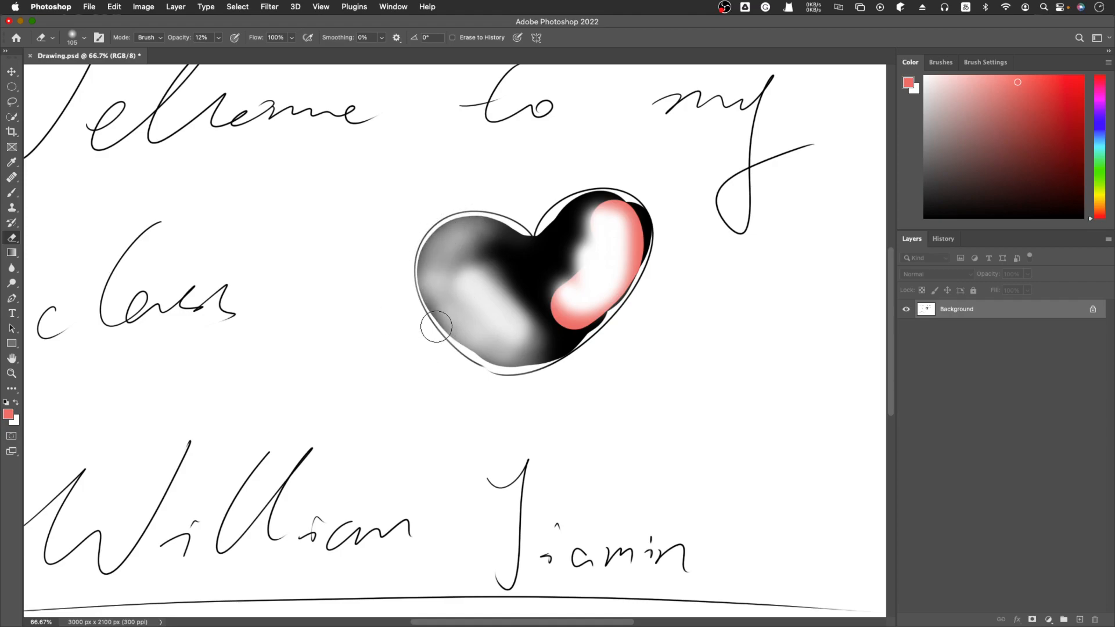
Switch to the Brush tool, set its opacity to 42% and paint a long vertical stroke between the handwriting and the heart
click(12, 193)
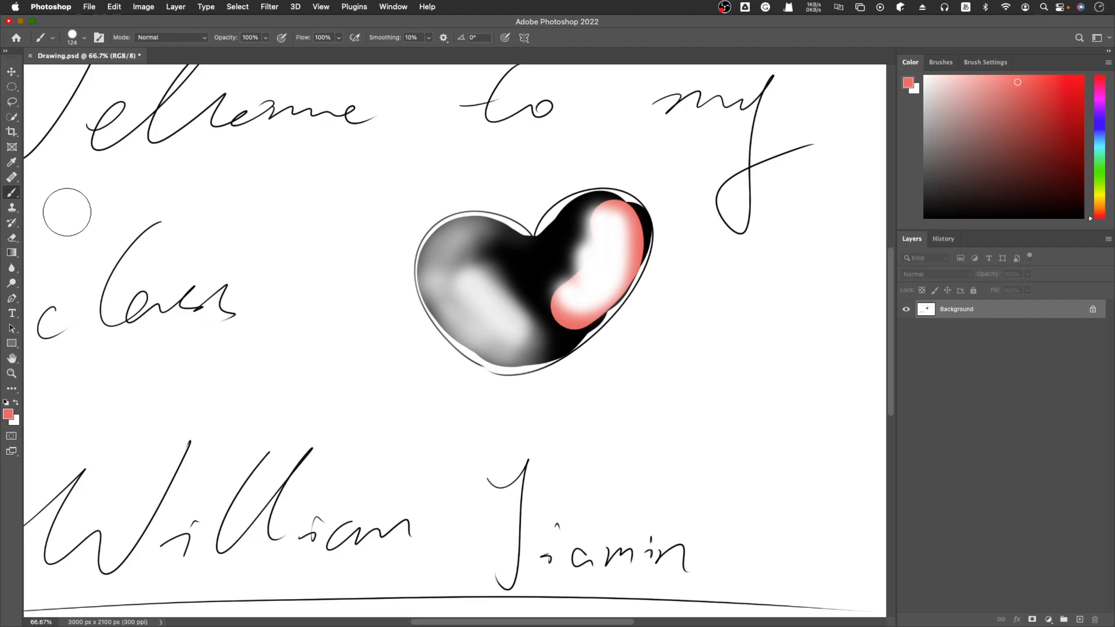
click(12, 237)
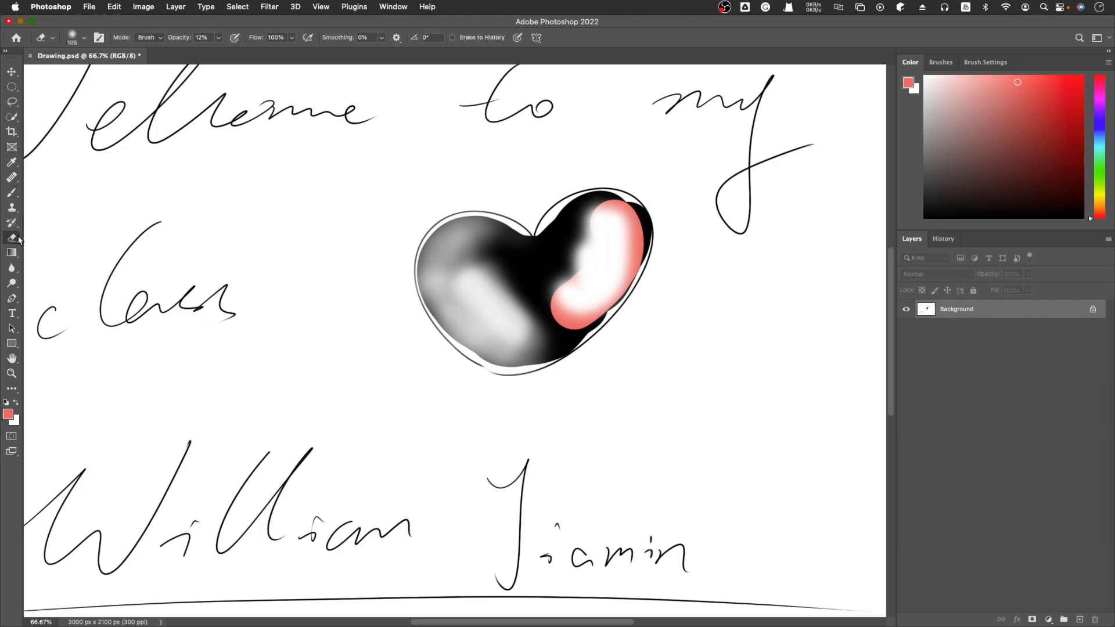
click(13, 192)
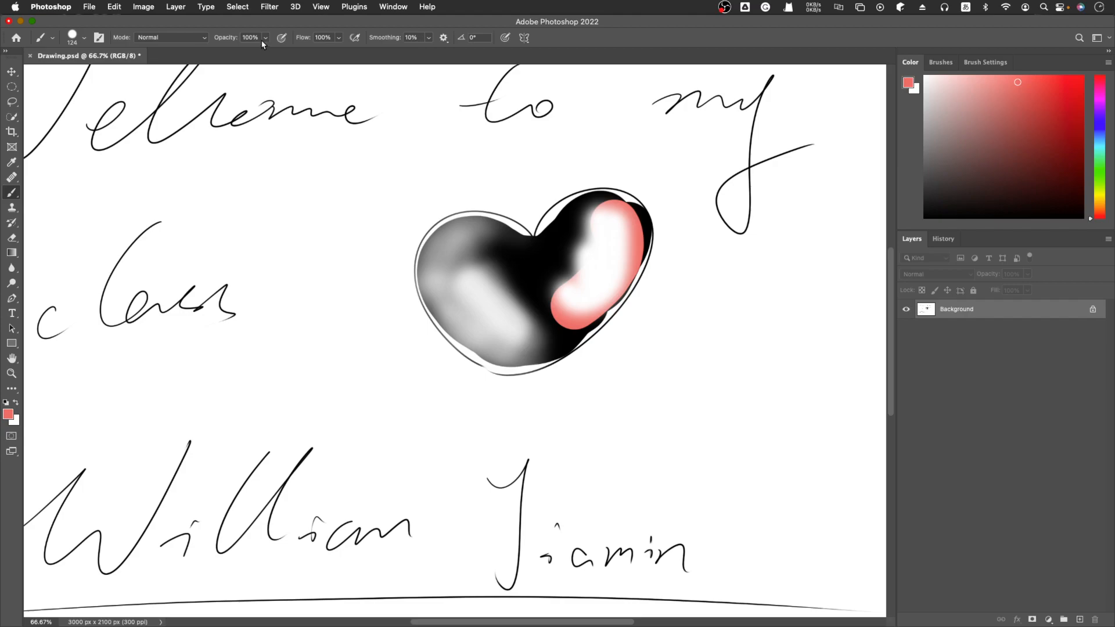
drag(265, 39, 240, 53)
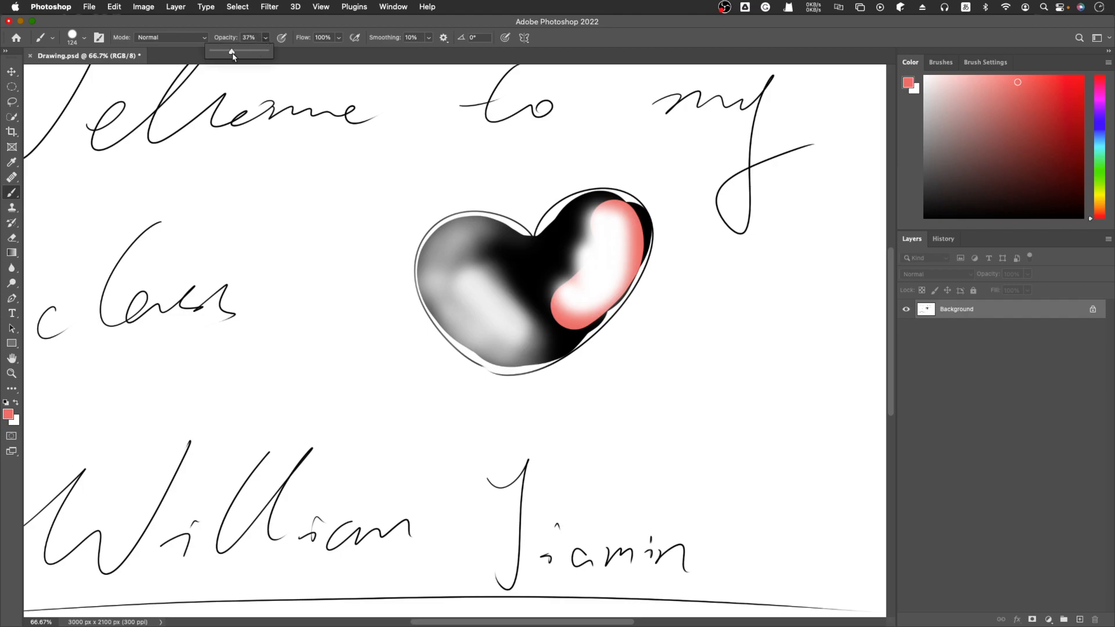
drag(324, 200, 319, 420)
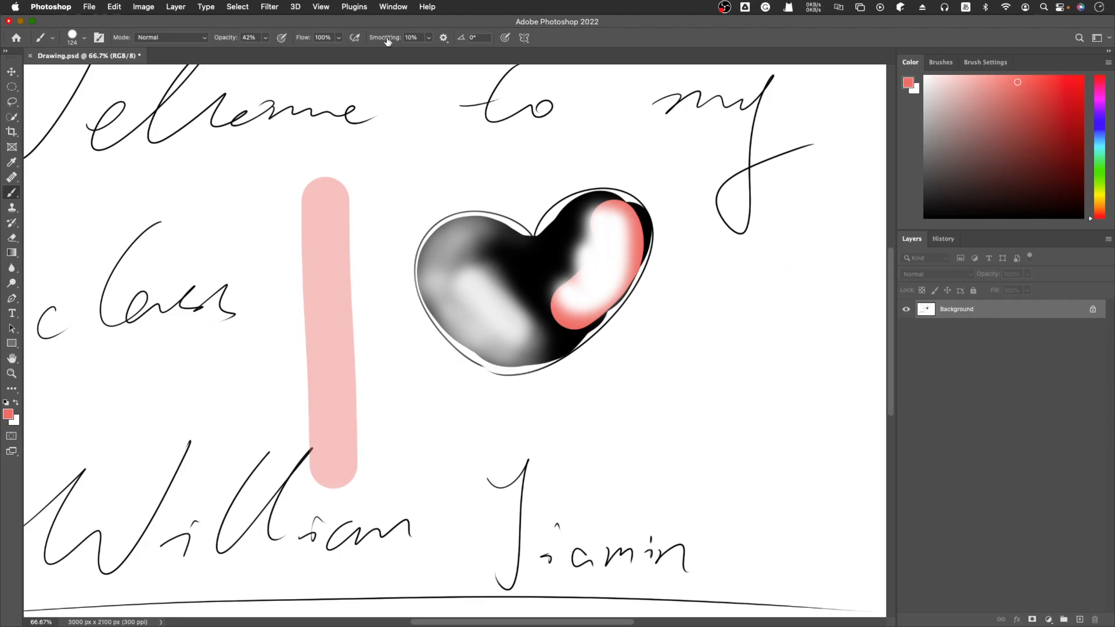
Set the brush opacity to 100% and paint a second long vertical stroke just left of the translucent one
click(267, 41)
drag(264, 54, 263, 54)
key(0)
drag(248, 196, 267, 505)
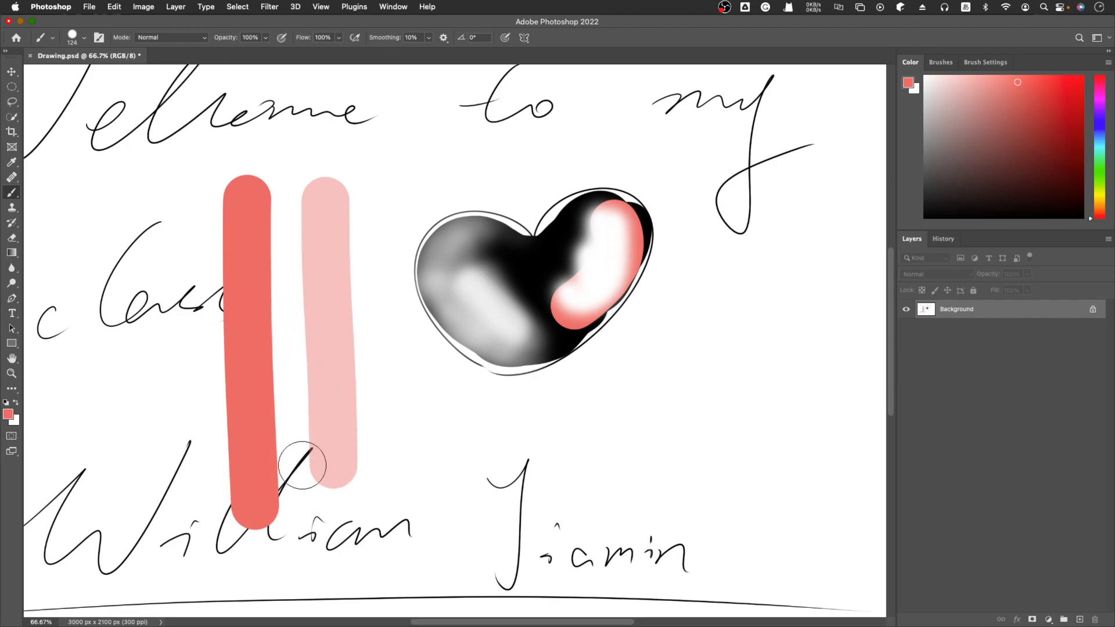
Set the brush flow to 42% and paint a third long vertical stroke to the left of the solid one
click(339, 37)
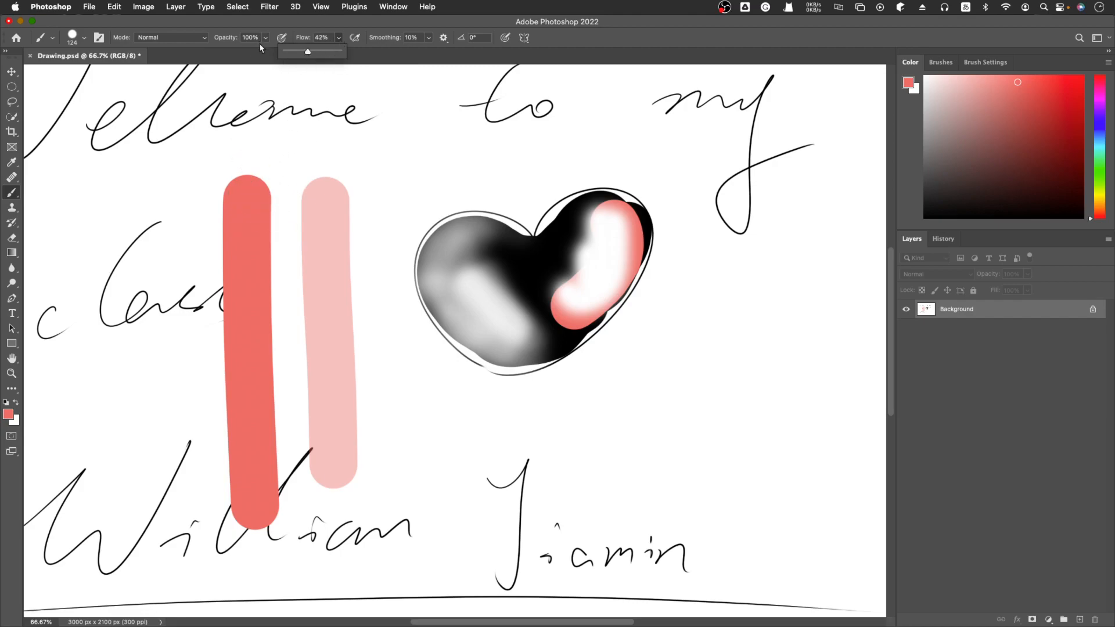
drag(164, 180, 146, 534)
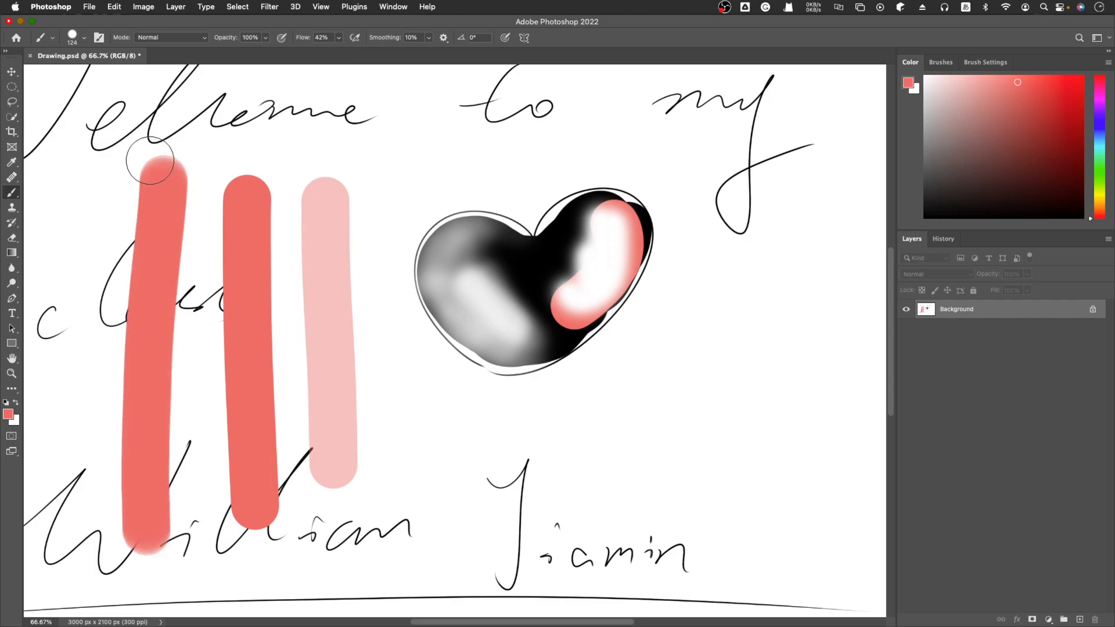
Examine the rounded ends and edges of the 42% flow stroke up close, comparing them with the two neighbouring strokes
key(super+plus)
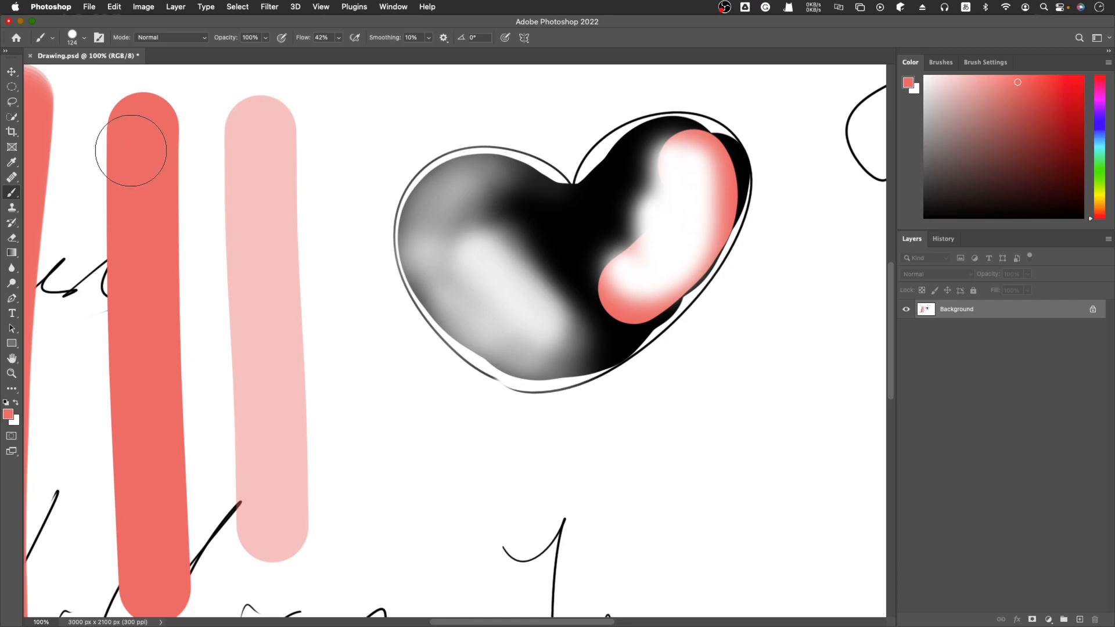
key(h)
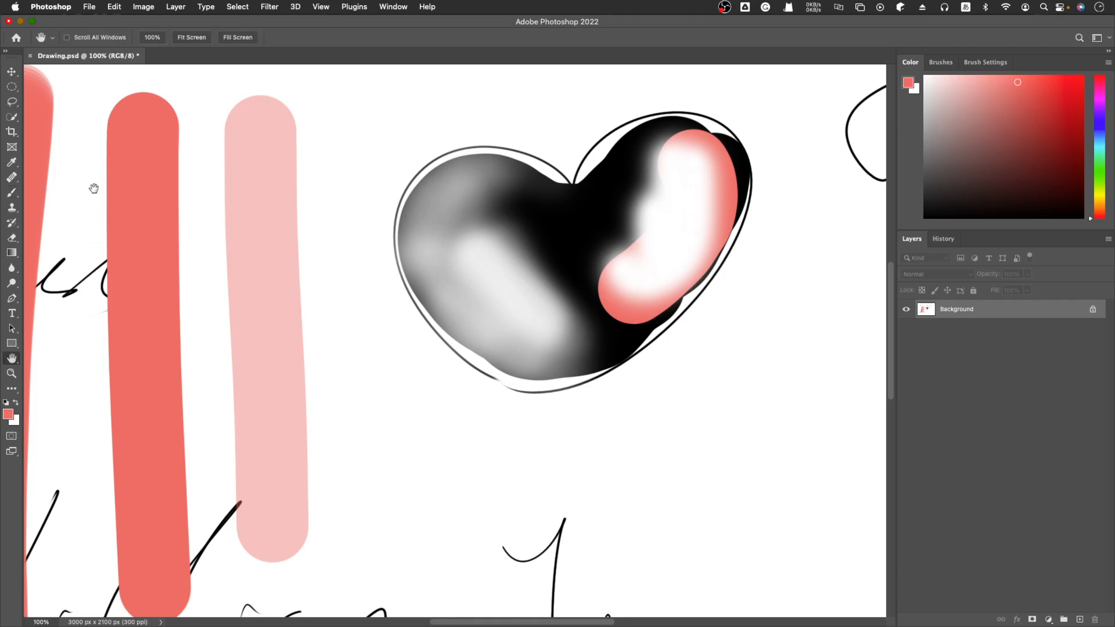
key(space)
click(90, 167)
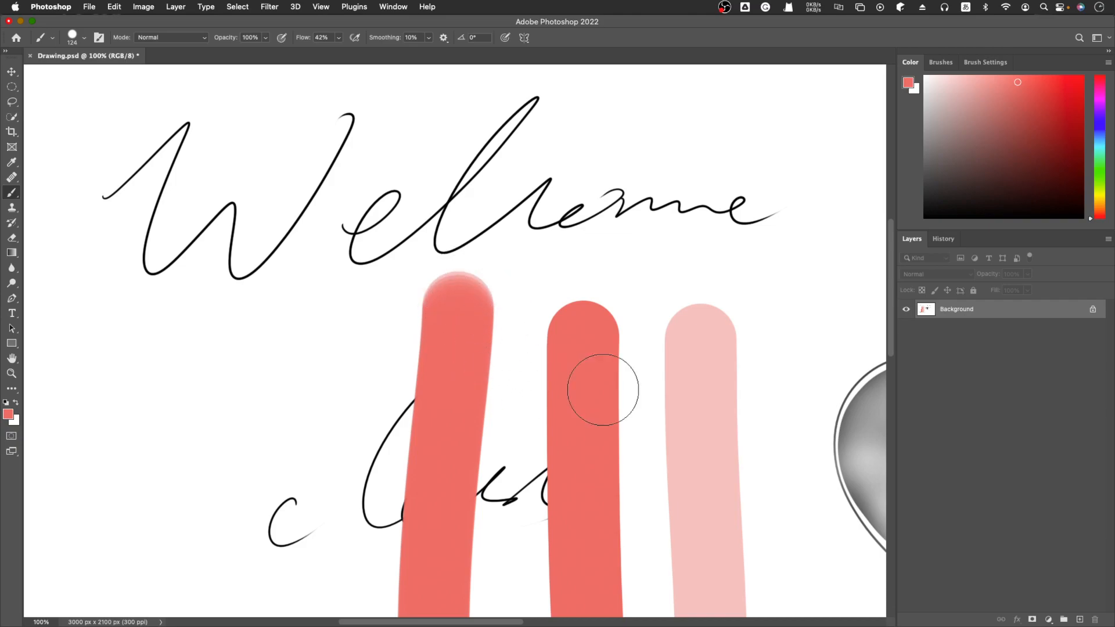
key(h)
drag(540, 473, 530, 358)
key(h)
mouse_move(151, 565)
mouse_down()
mouse_move(207, 537)
mouse_move(102, 558)
mouse_up()
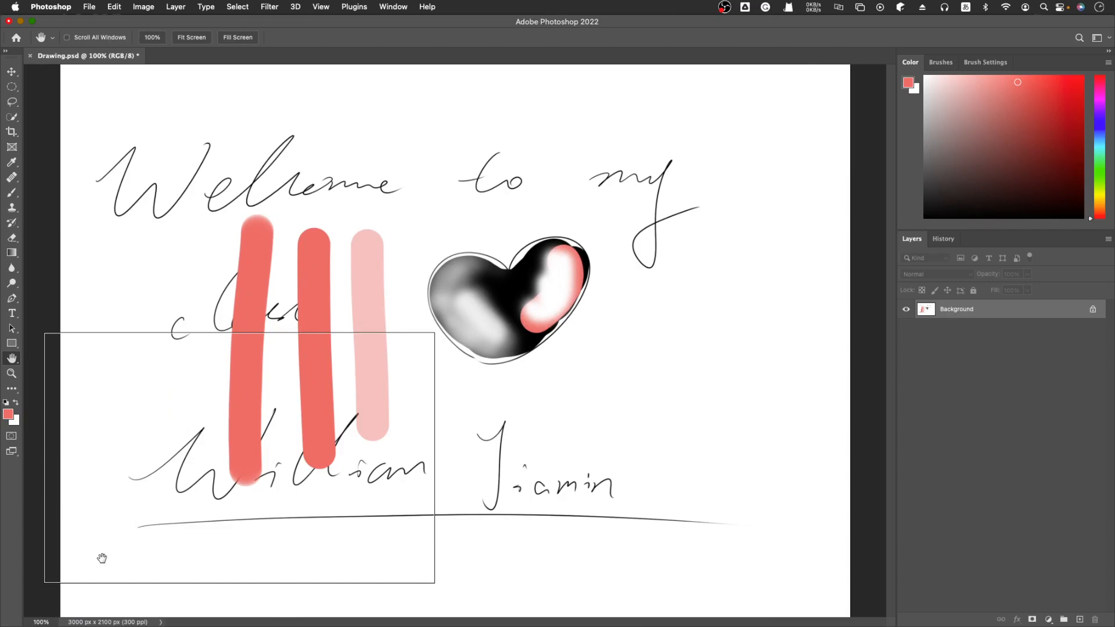
drag(102, 558, 100, 557)
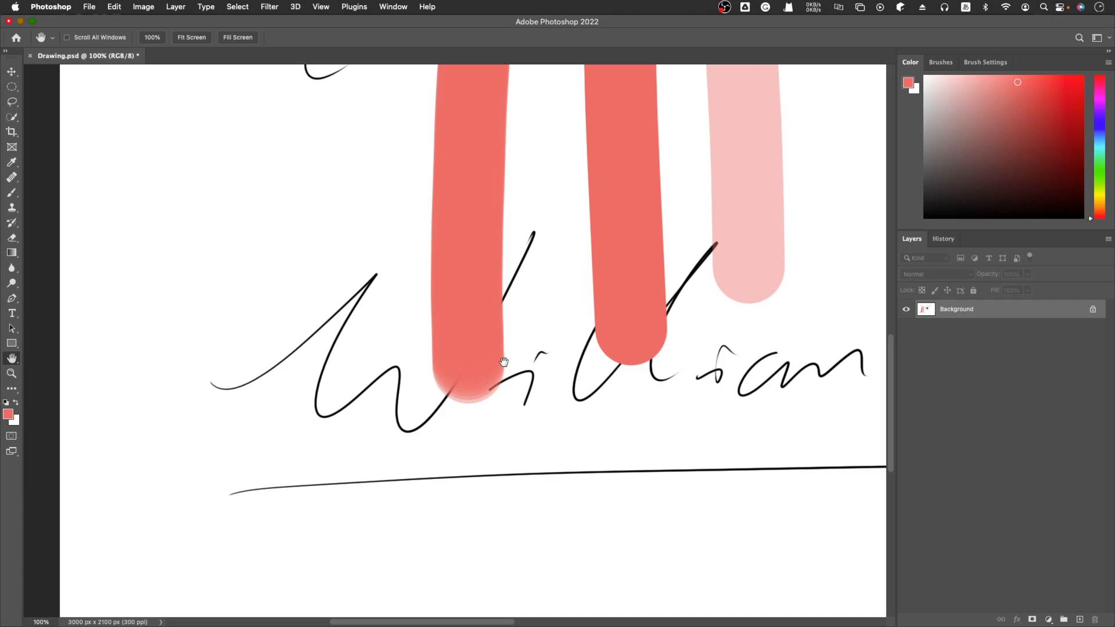
key(z)
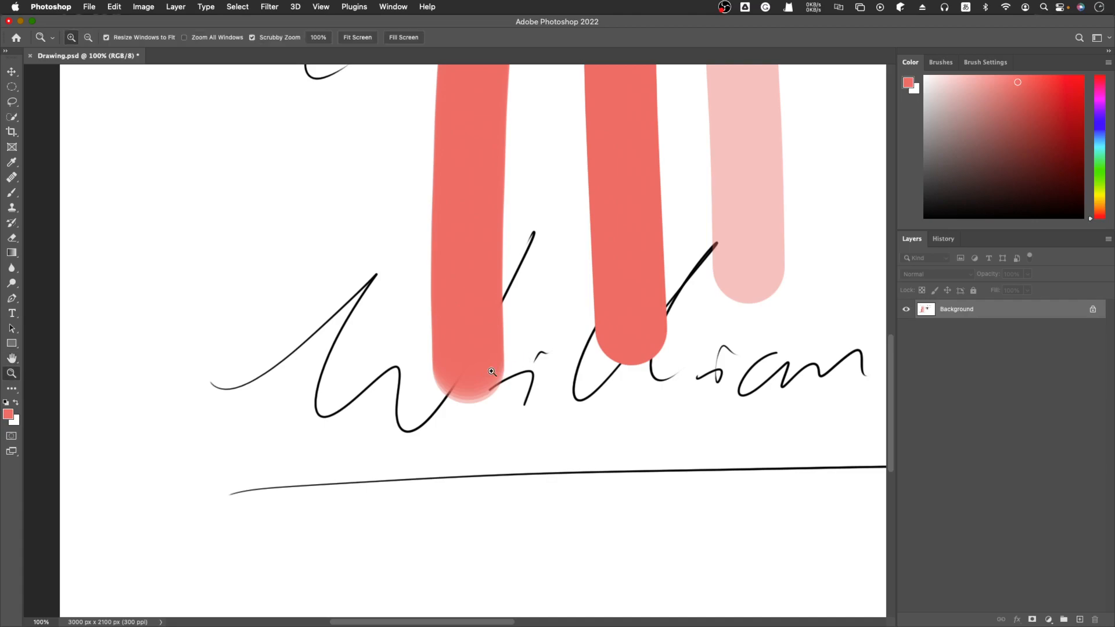
click(520, 361)
key(h)
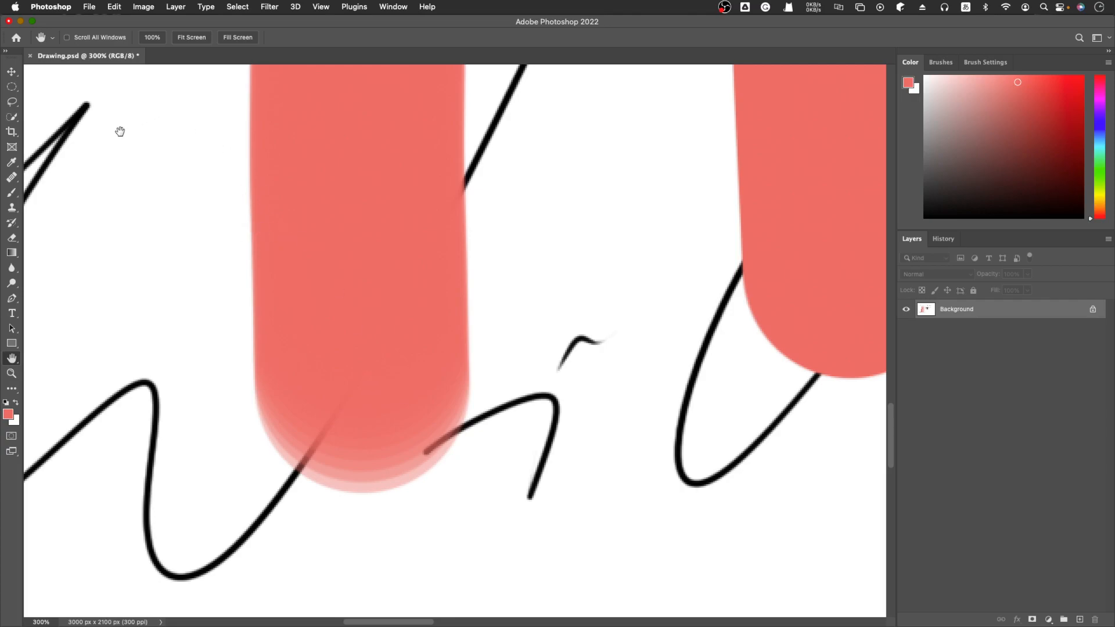
Return to the Brush tool, check its Smoothing setting, place a single dab beside the 42% flow stroke and undo it
key(b)
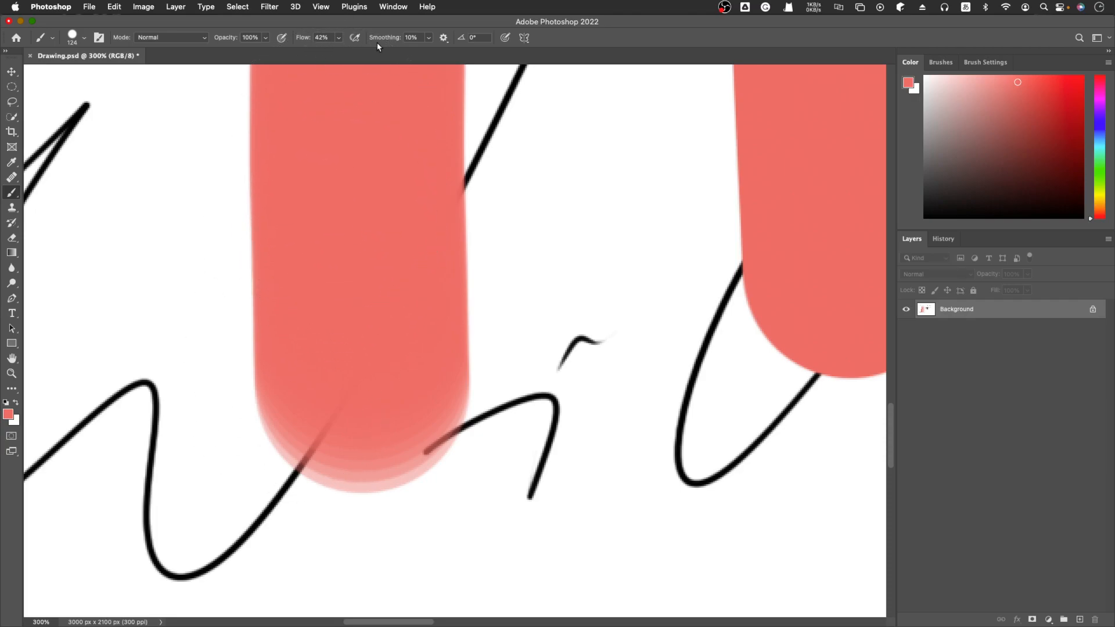
click(428, 38)
click(430, 38)
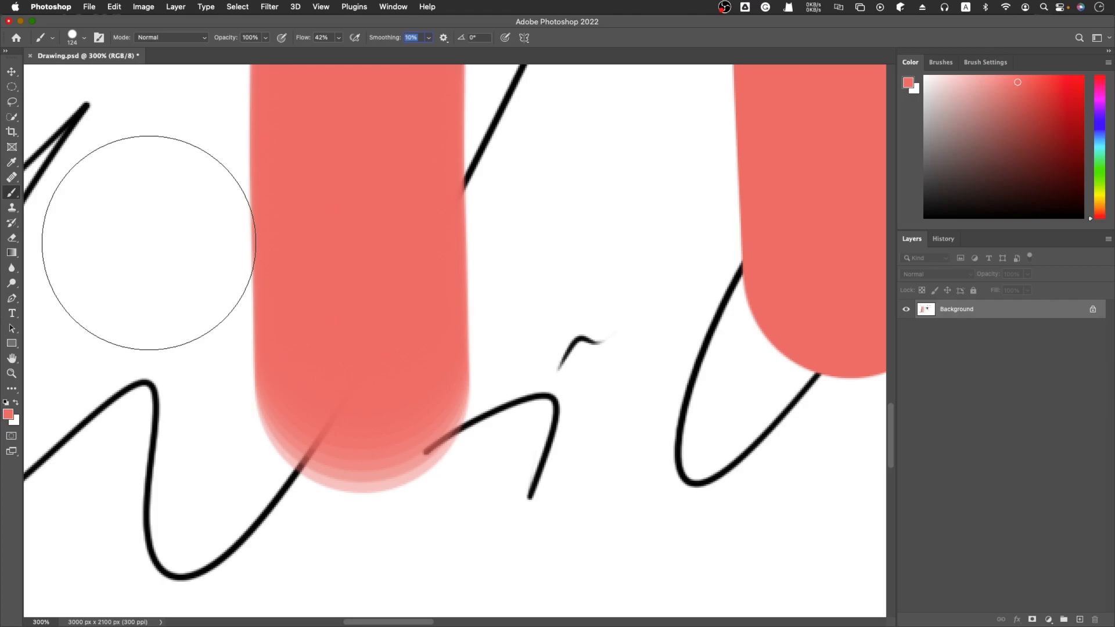
click(213, 284)
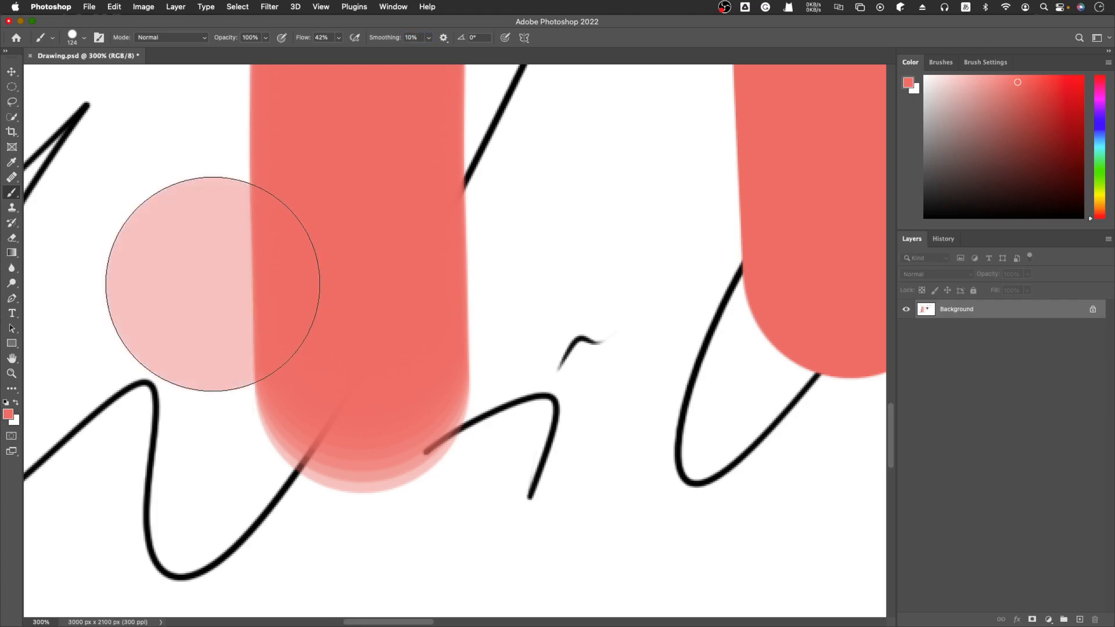
key(super+z)
key(super+minus)
key(super+minus)
key(super+minus)
key(super+minus)
key(super+minus)
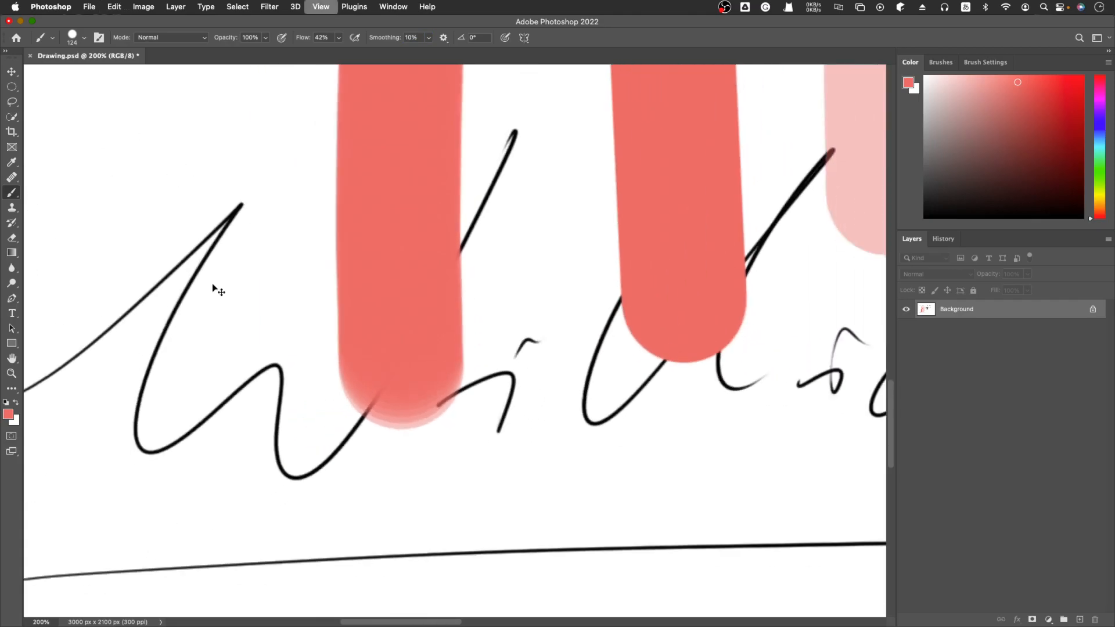